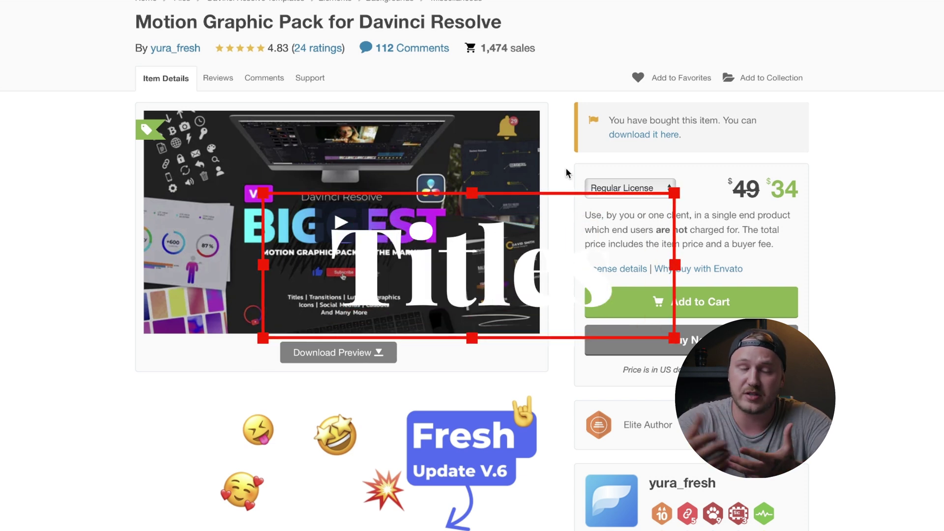
Step: Scroll the VideoHive pack page past the feature images to its Changelog of Updates 01–06
scroll(565, 172, down, 5)
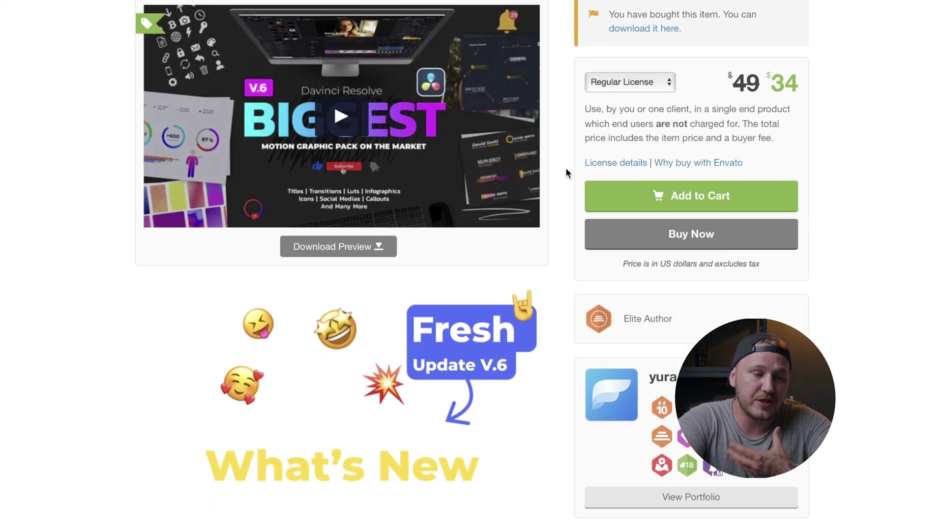
scroll(566, 173, down, 10)
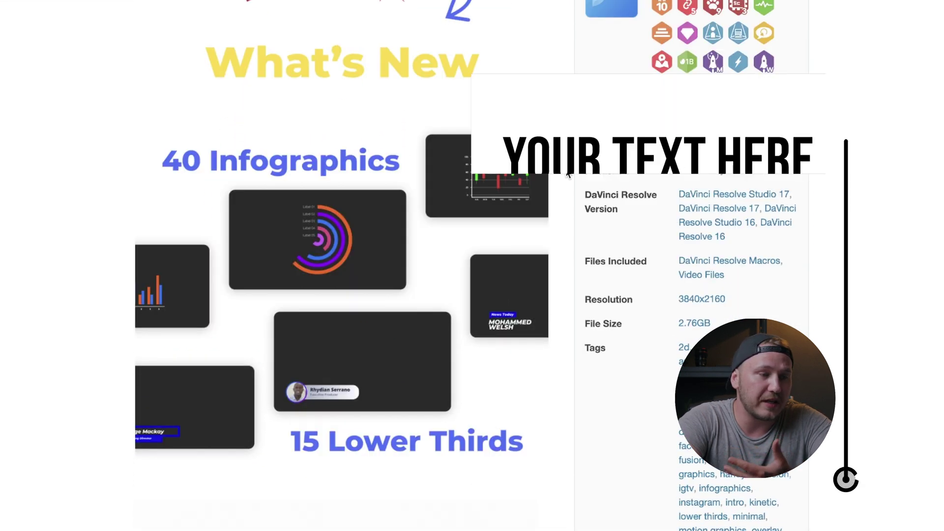
scroll(565, 172, down, 1)
scroll(566, 172, down, 1)
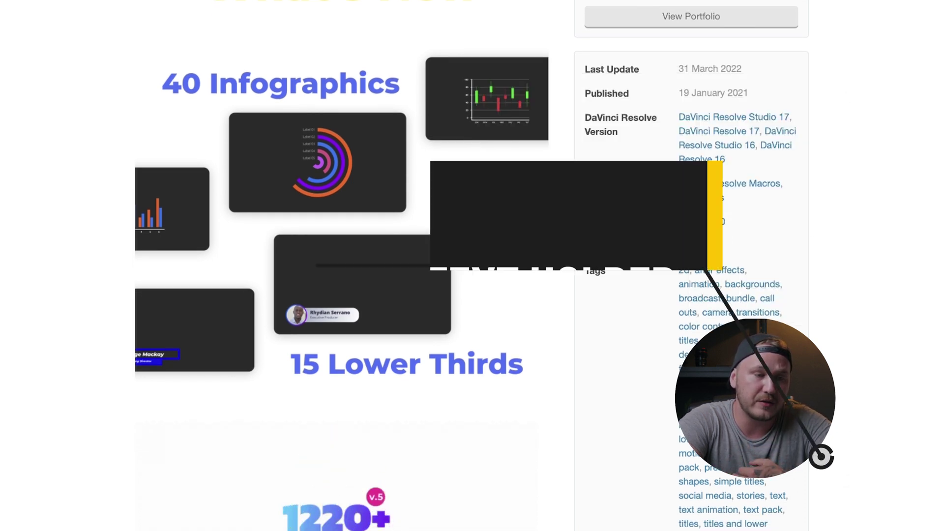
scroll(467, 266, down, 4)
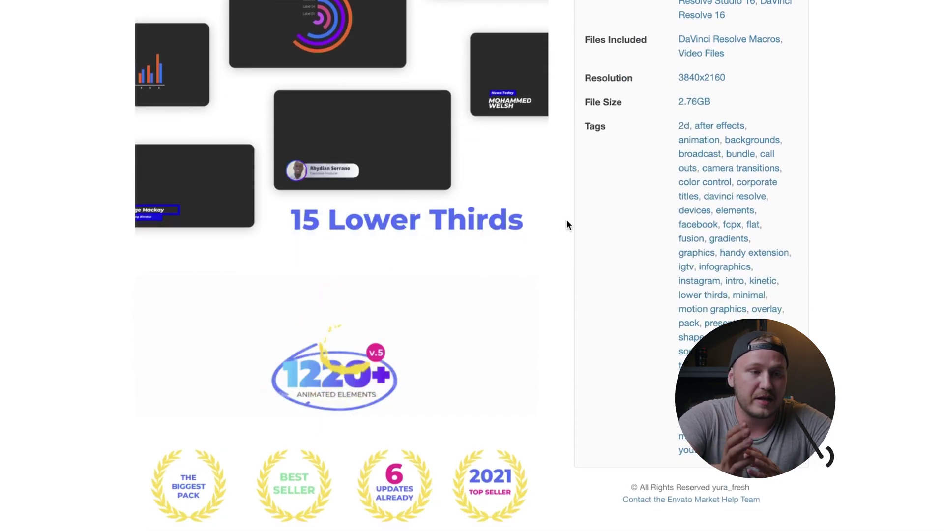
scroll(567, 224, up, 1)
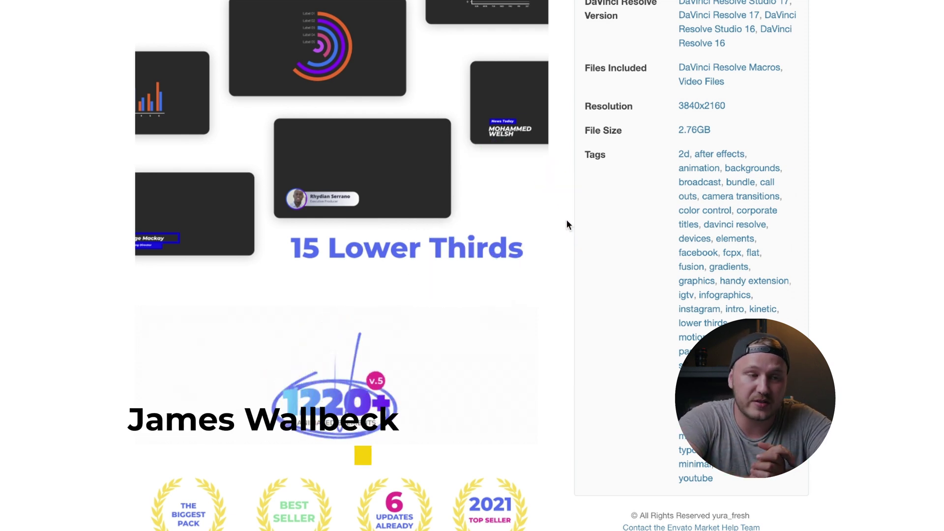
scroll(567, 223, down, 3)
scroll(567, 225, down, 10)
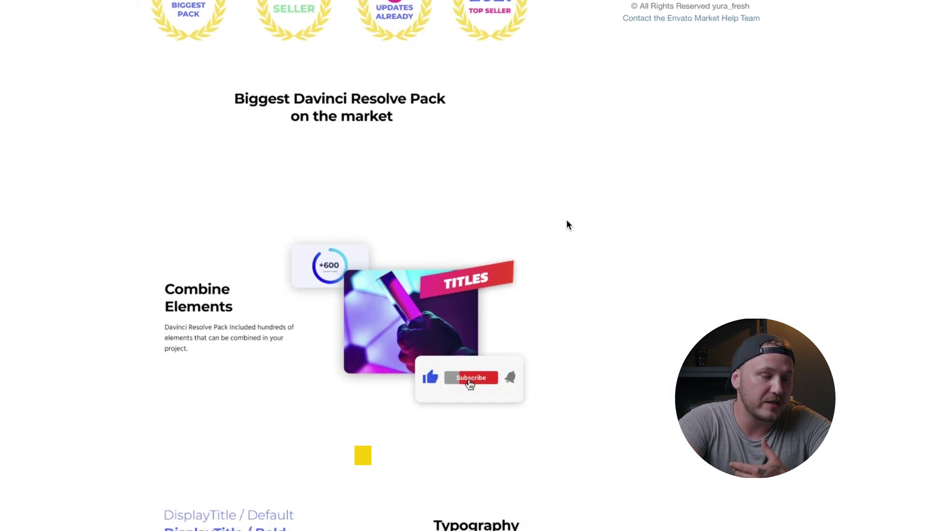
scroll(567, 224, down, 15)
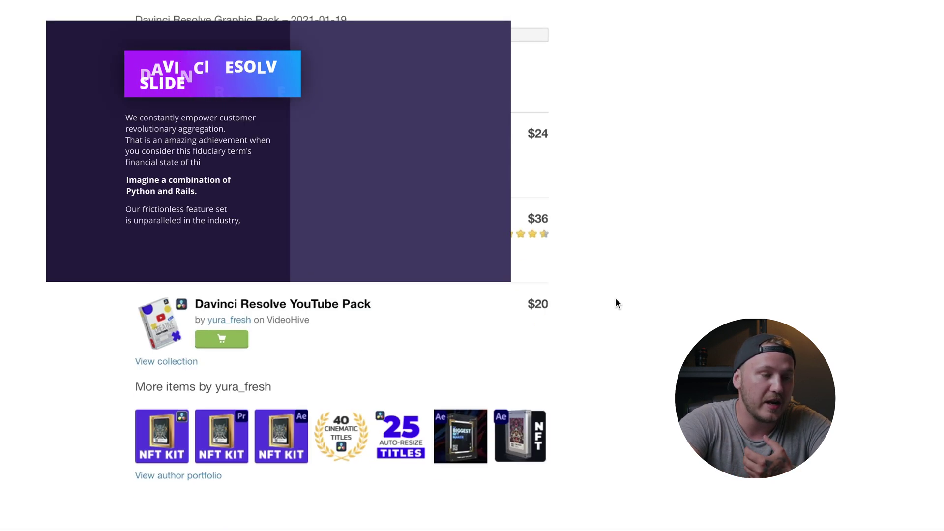
scroll(617, 302, up, 8)
scroll(617, 302, down, 1)
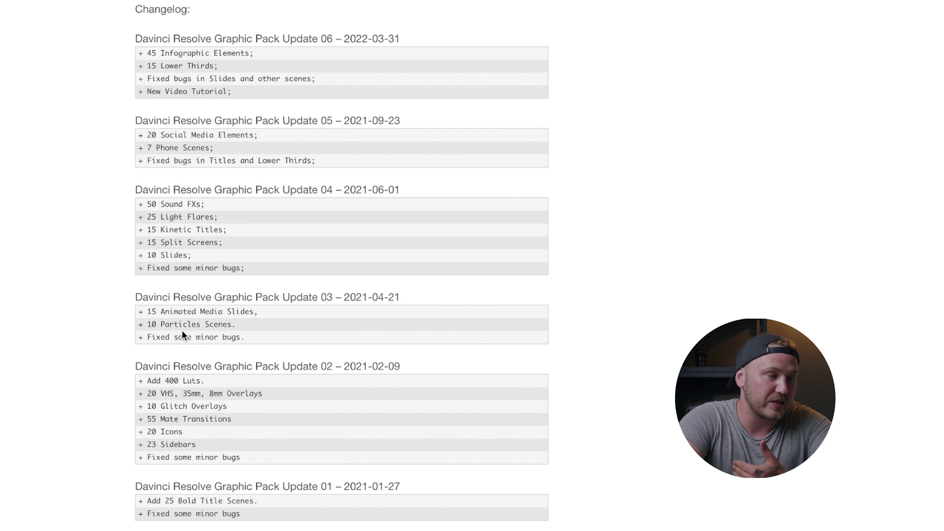
scroll(183, 331, up, 1)
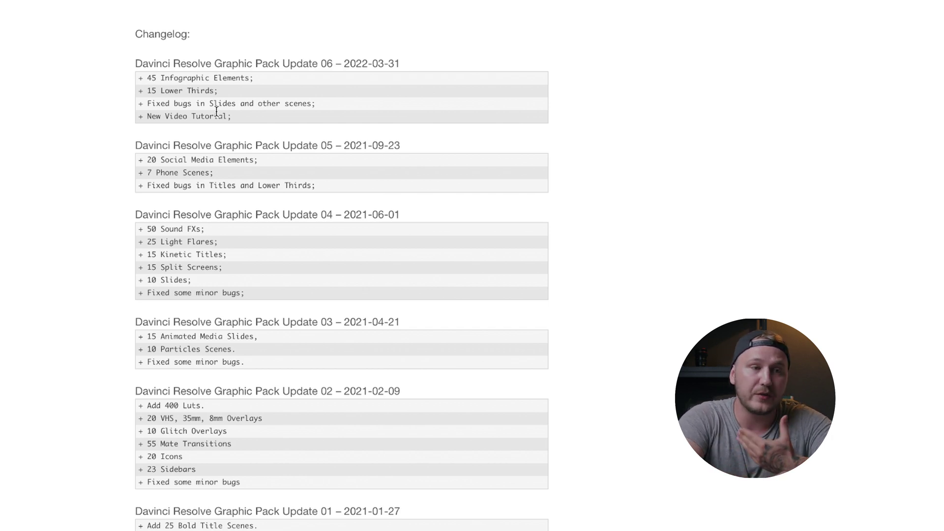
scroll(217, 111, up, 4)
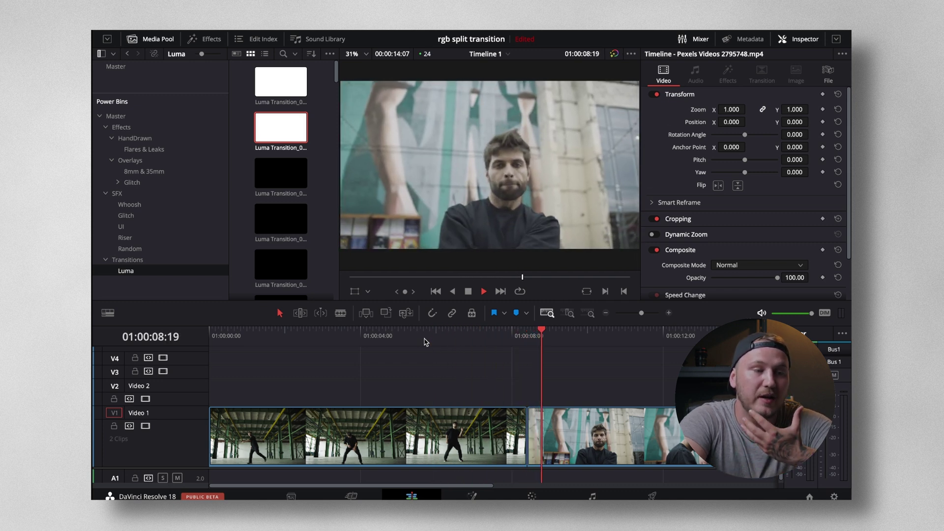
Step: Stop playback and list the envato Video Transitions, including YF_Motion_Switch_01 and the YF_Perspective presets
key(space)
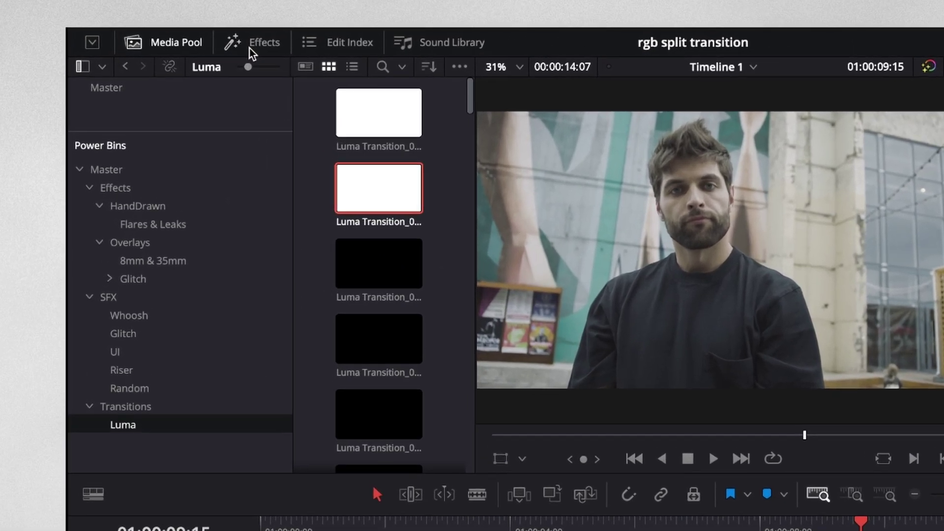
click(253, 49)
scroll(138, 134, up, 3)
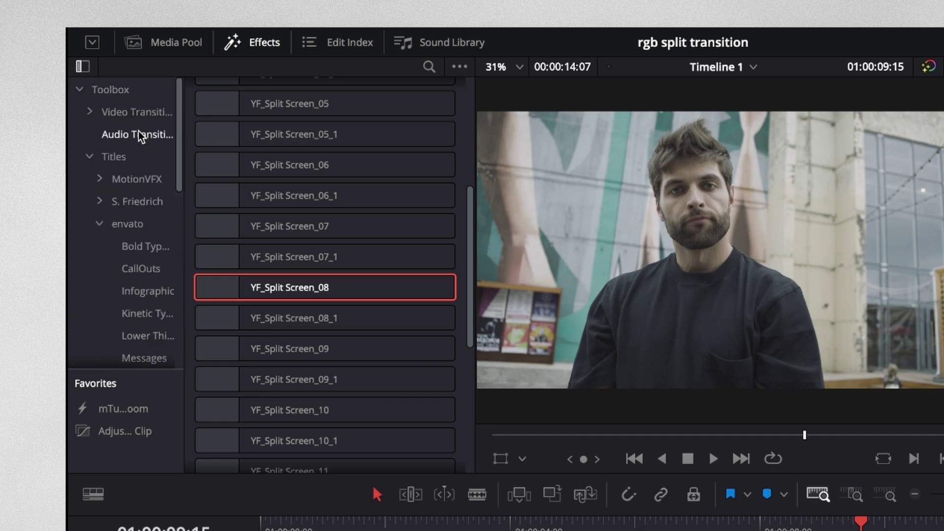
click(128, 115)
click(88, 113)
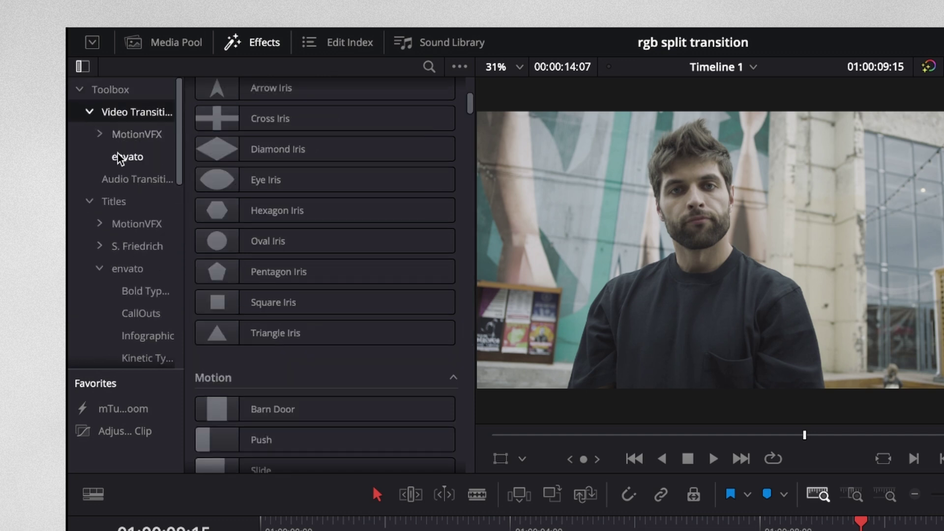
click(119, 158)
double_click(324, 142)
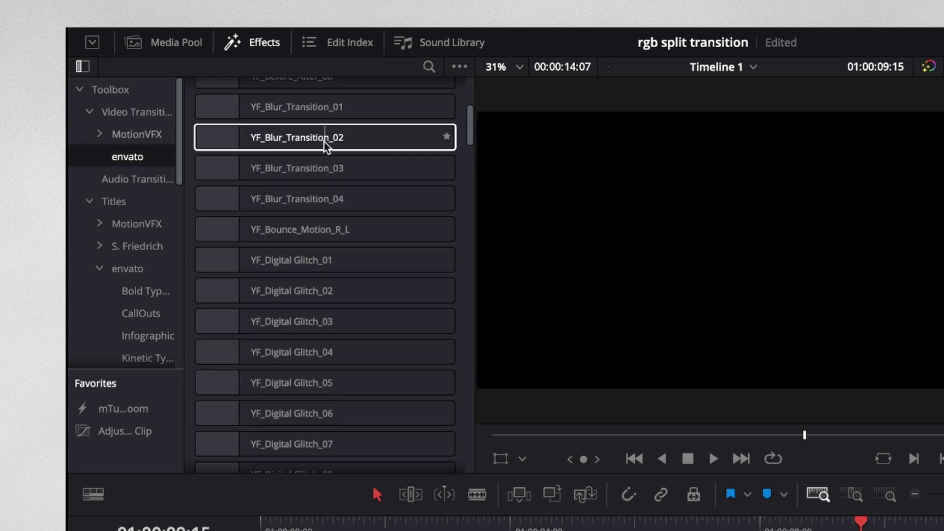
scroll(324, 146, up, 5)
scroll(324, 146, down, 20)
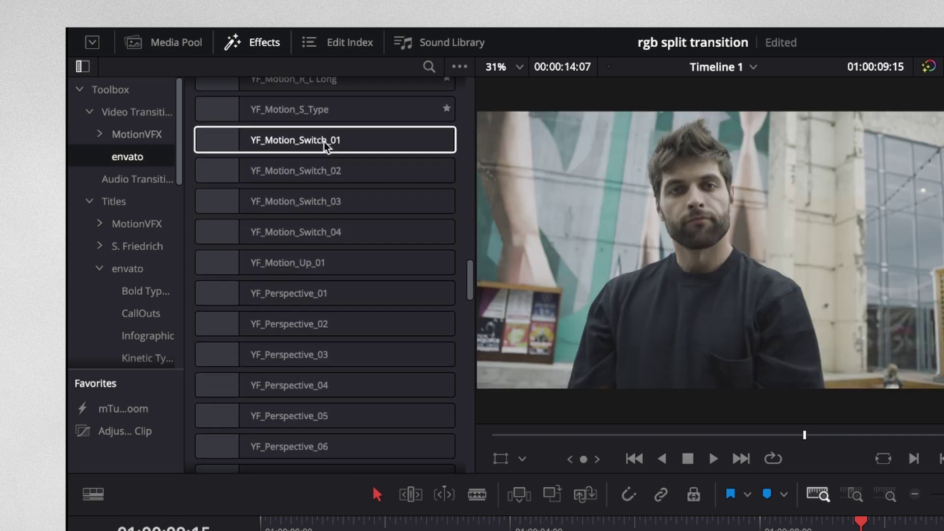
scroll(325, 146, down, 5)
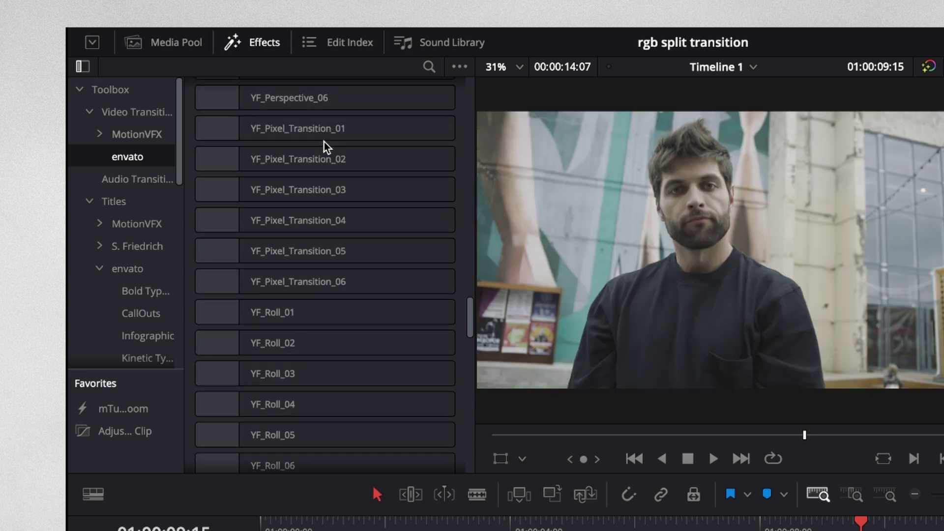
scroll(295, 196, up, 6)
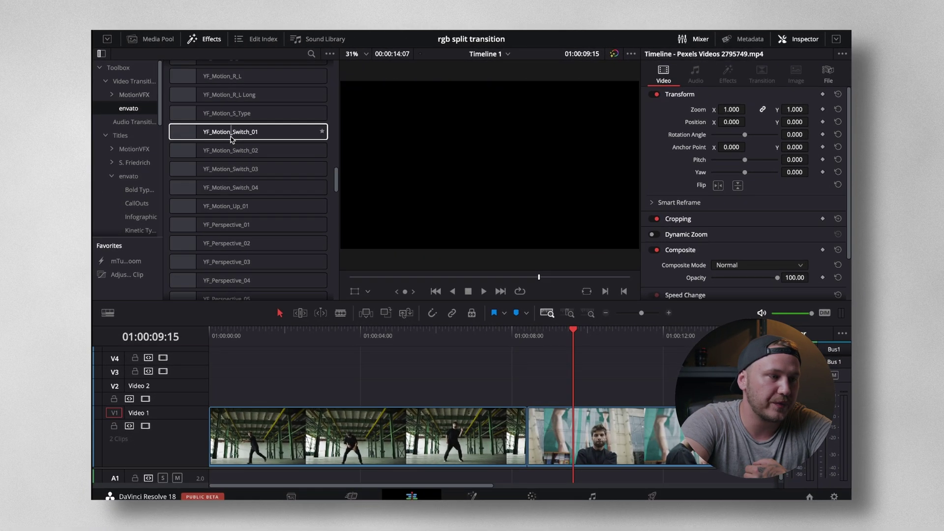
drag(235, 143, 533, 435)
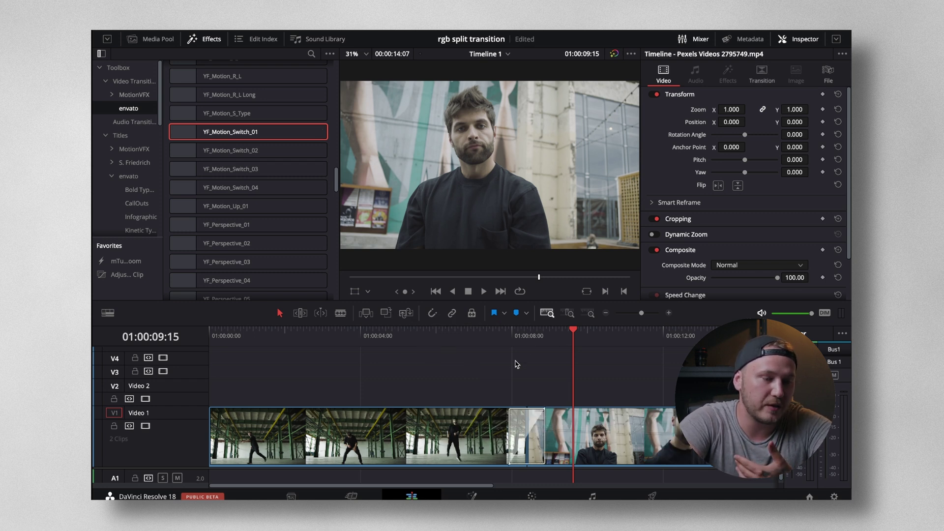
click(474, 337)
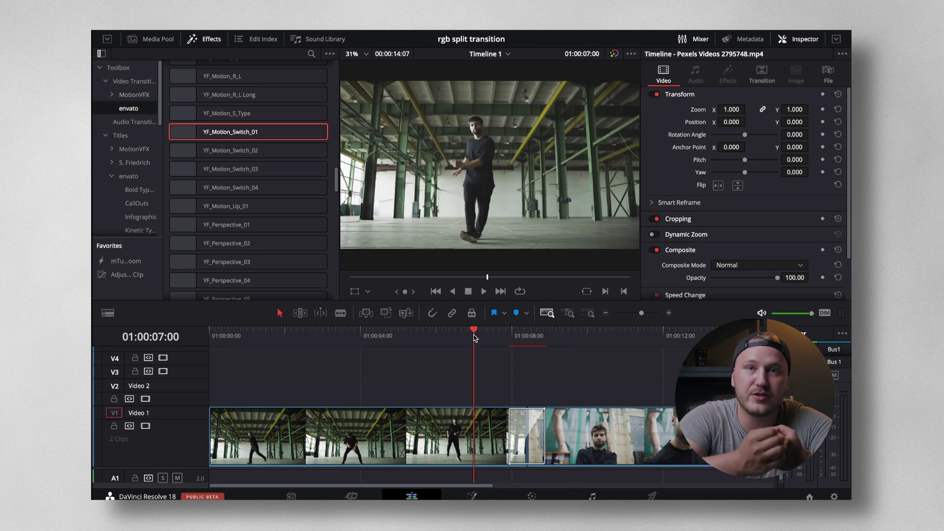
key(space)
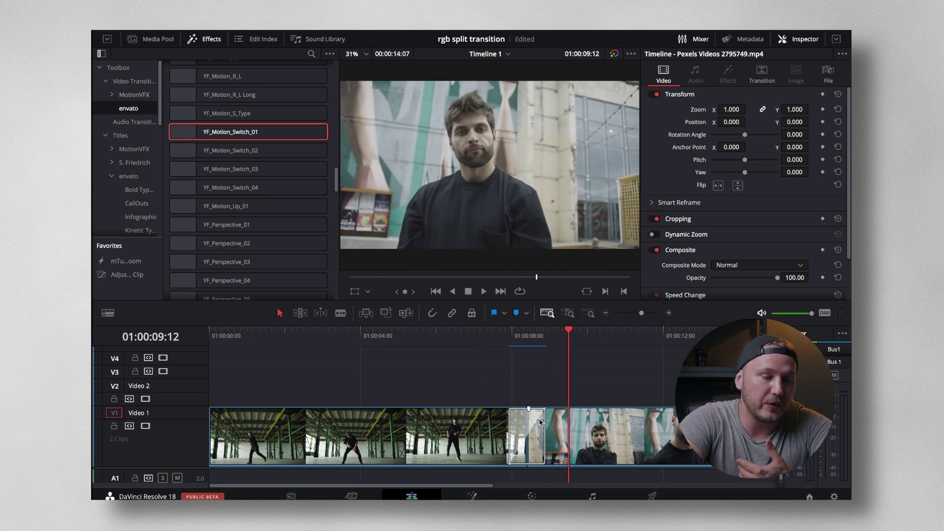
click(545, 421)
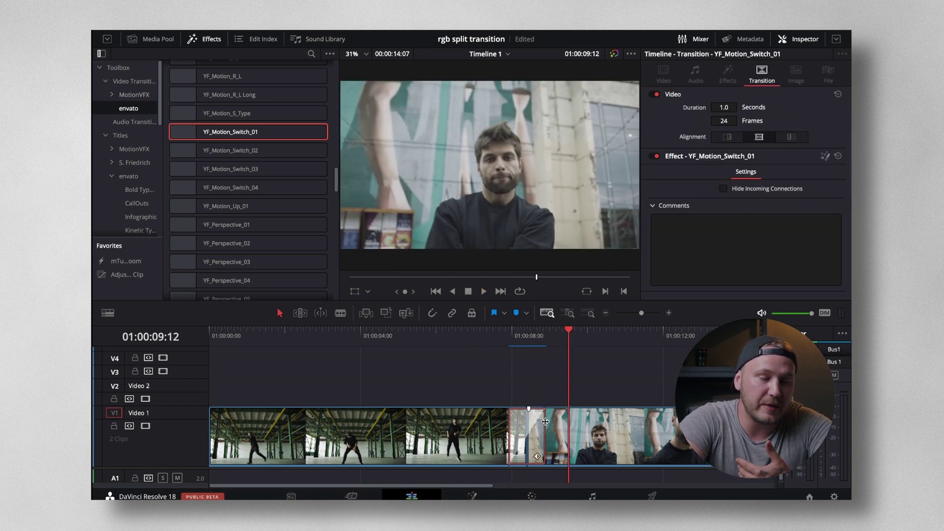
mouse_move(545, 422)
mouse_down()
mouse_move(576, 422)
mouse_move(552, 422)
mouse_up()
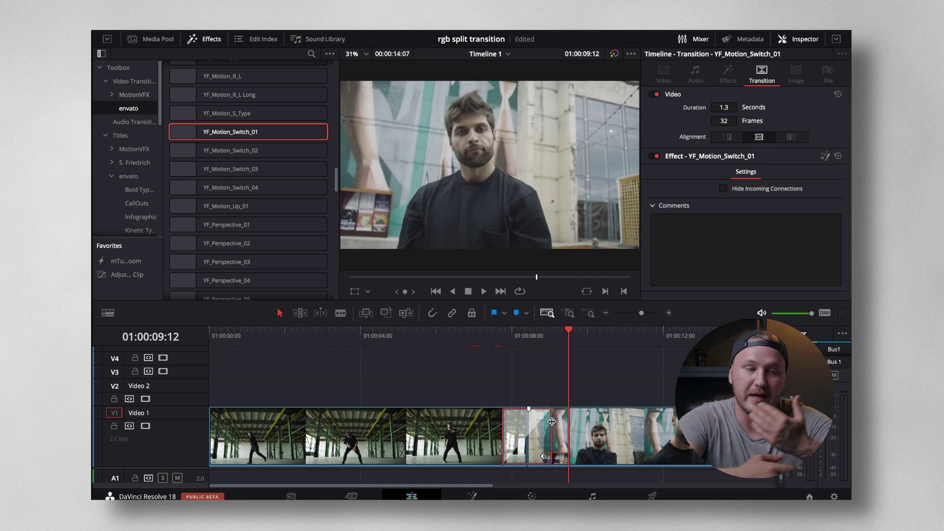
key(Delete)
scroll(274, 213, down, 5)
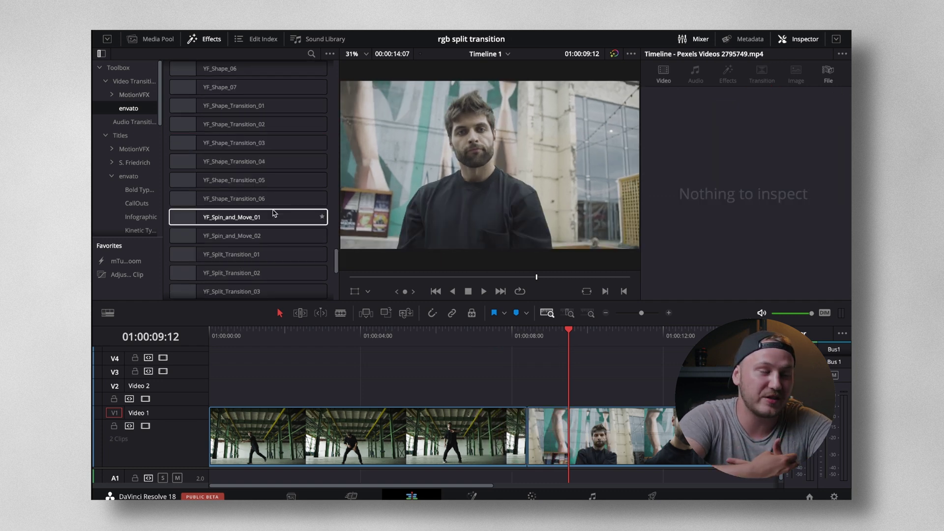
click(249, 217)
drag(236, 235, 517, 418)
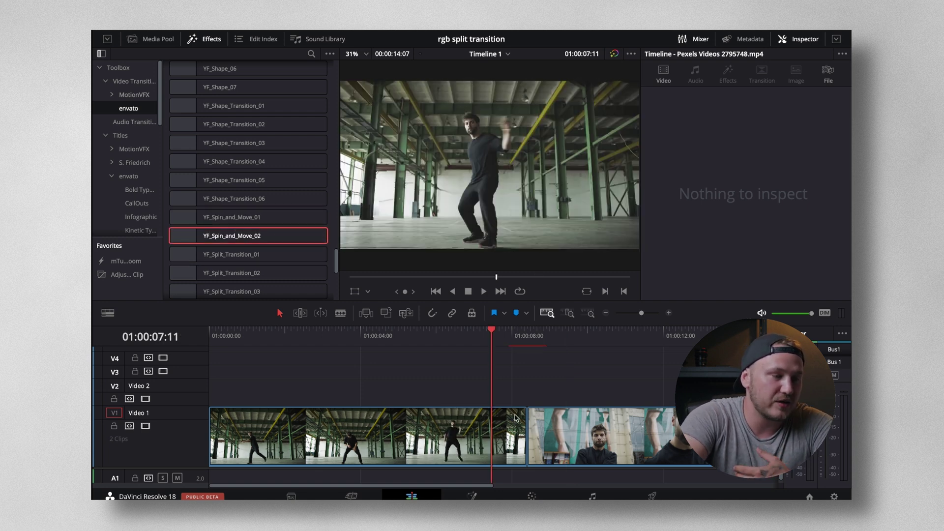
drag(243, 244, 522, 419)
click(466, 337)
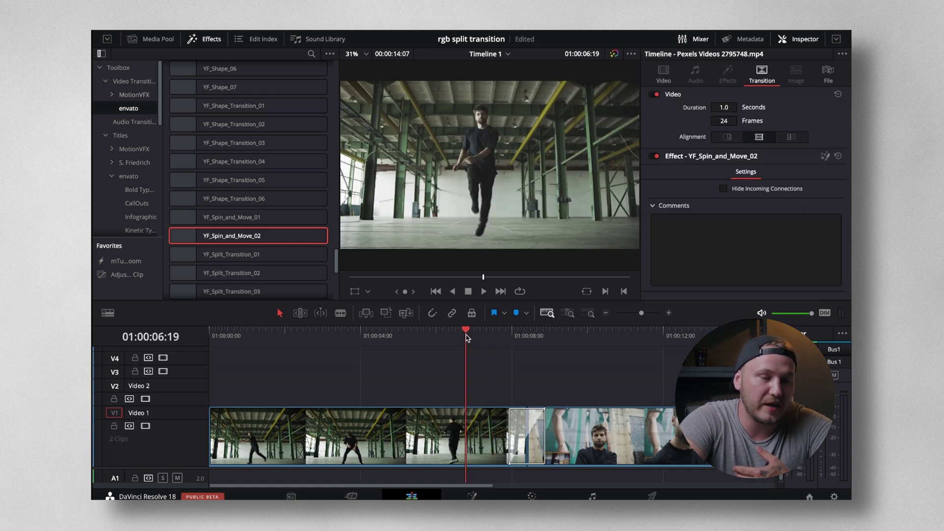
key(space)
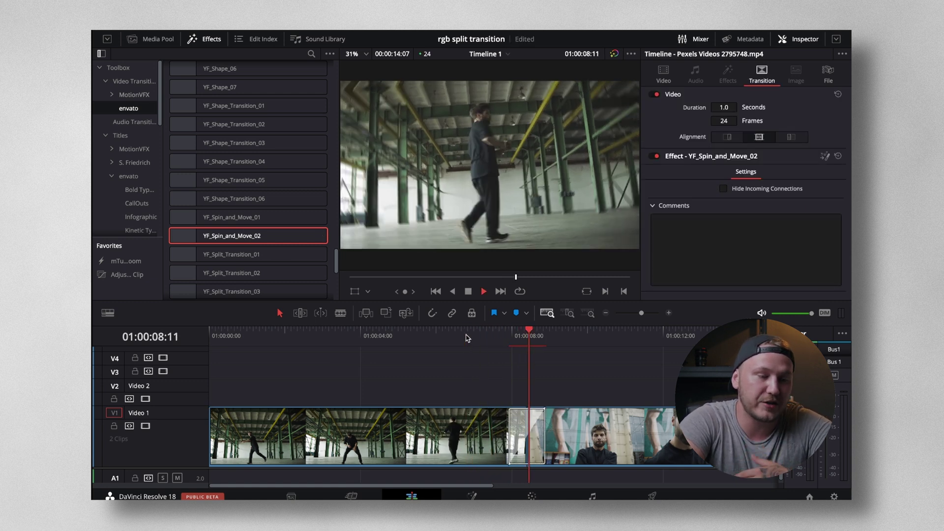
key(space)
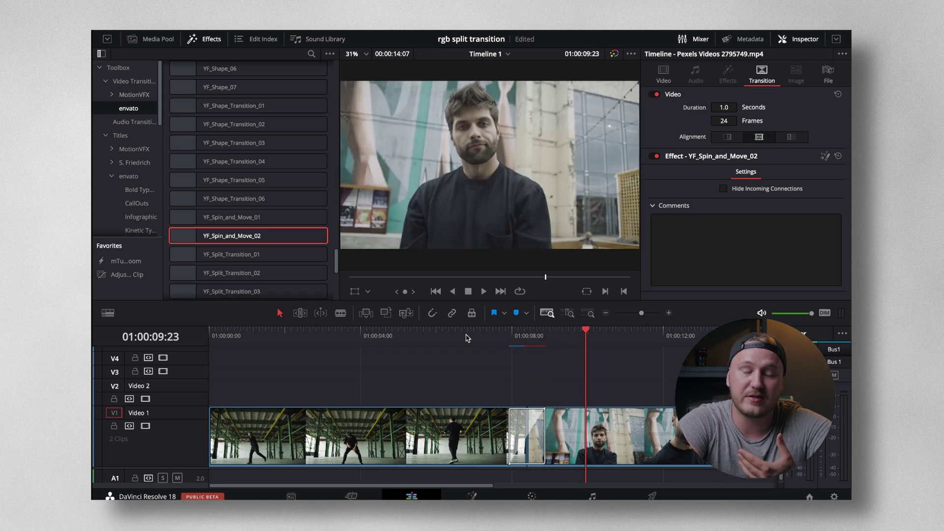
key(ctrl+z)
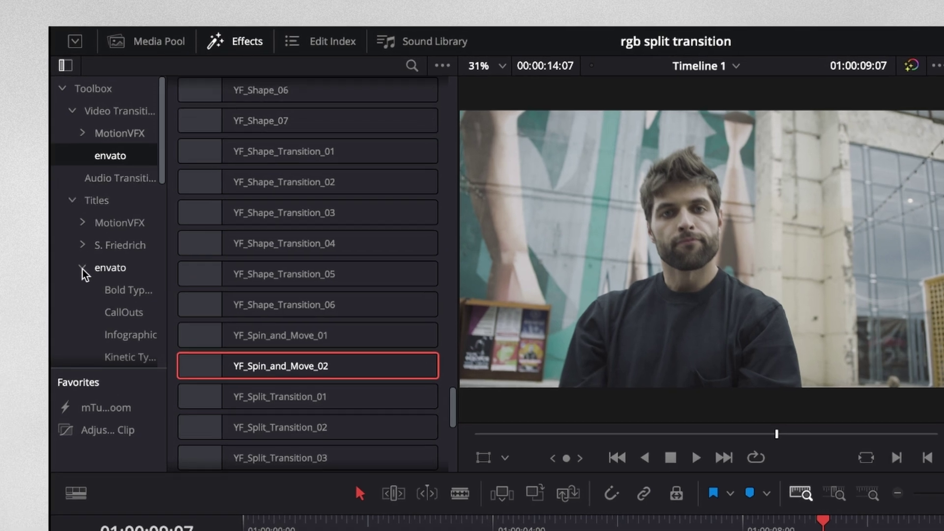
Step: Preview YF_Bold Titles_15 from Bold Typography on Video 2 over the dance footage, then delete it
scroll(84, 274, down, 3)
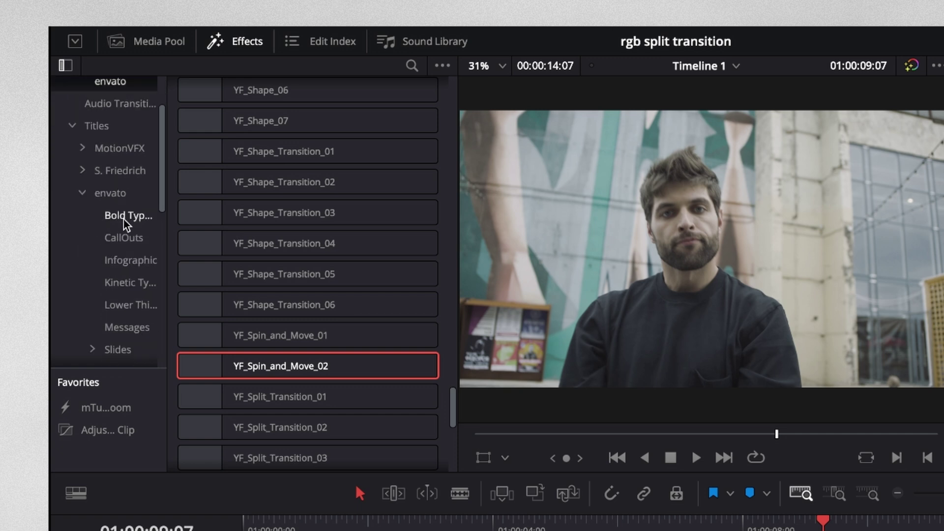
scroll(126, 226, down, 3)
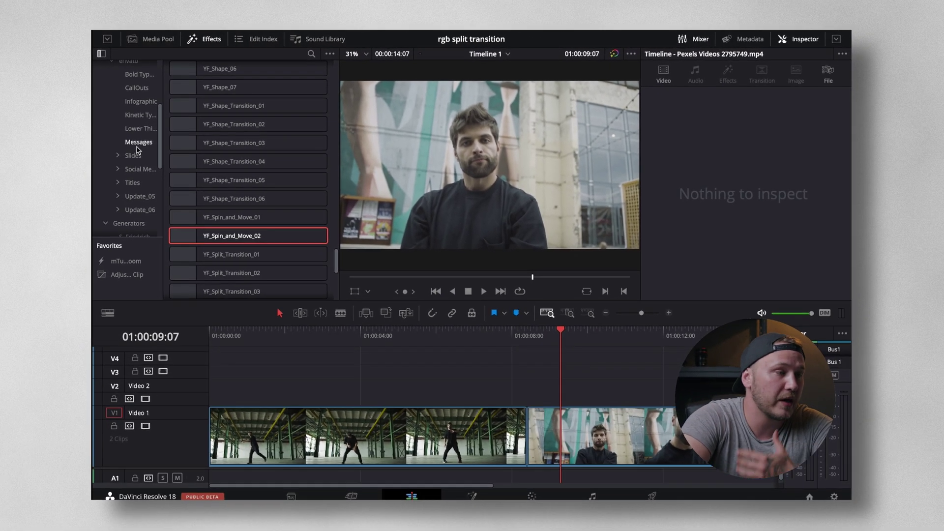
click(135, 75)
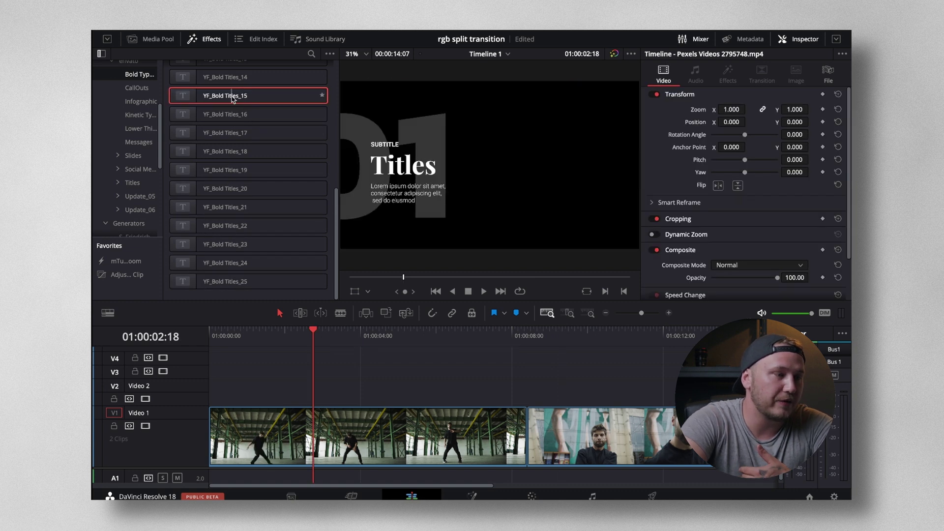
drag(316, 95, 312, 394)
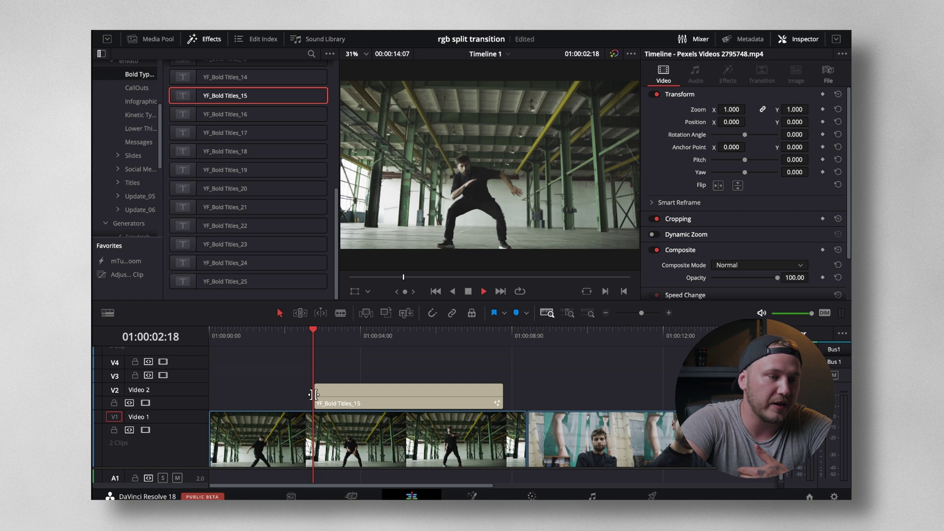
key(space)
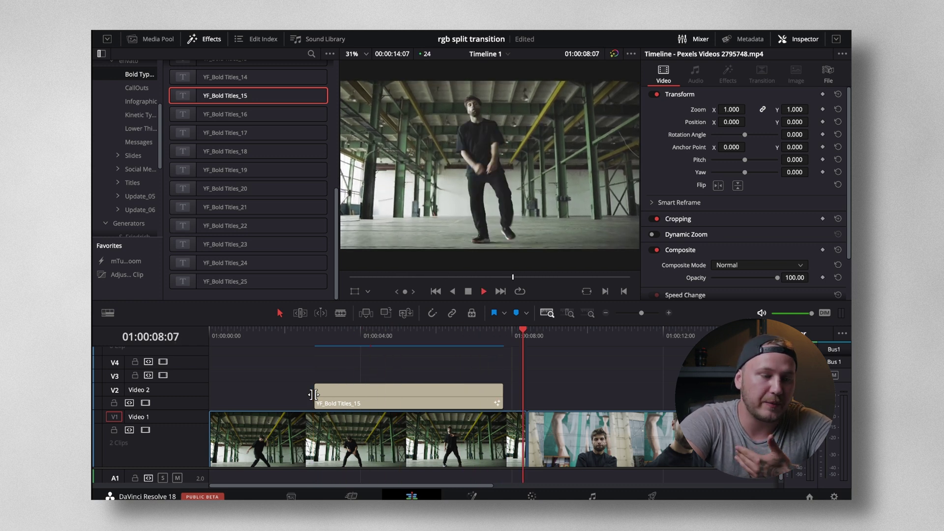
click(342, 395)
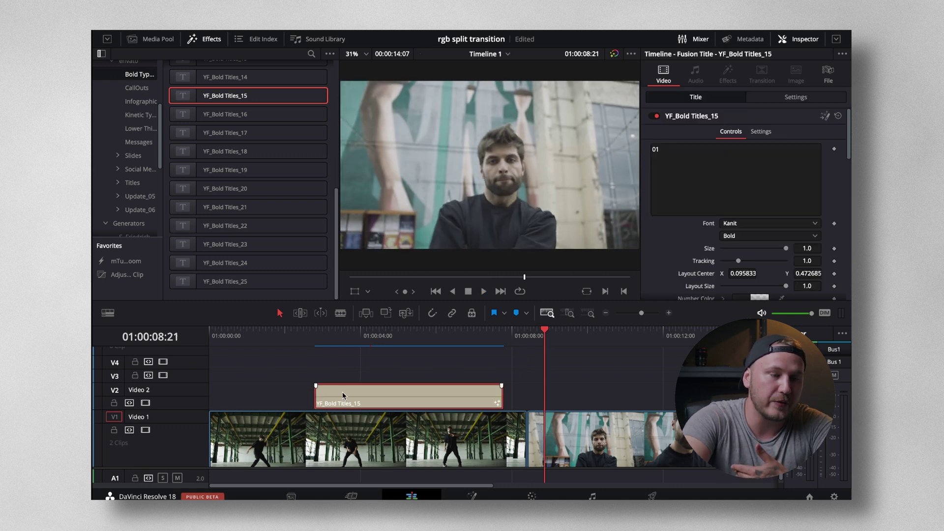
key(Delete)
Step: Add YF_Bold Titles_04 on Video 2, preview it, and review its MOTION and GRAPHIC text fields
scroll(239, 251, up, 5)
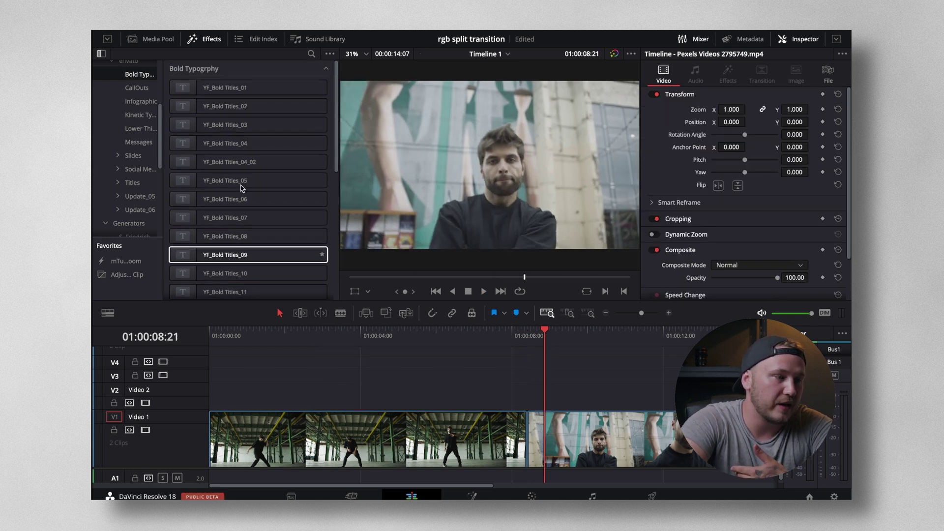
drag(224, 143, 316, 383)
click(307, 341)
key(space)
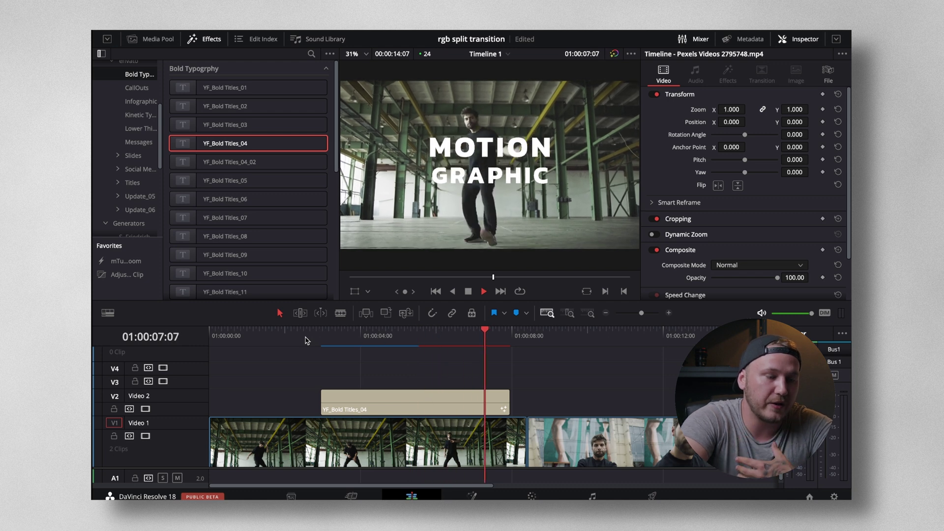
key(space)
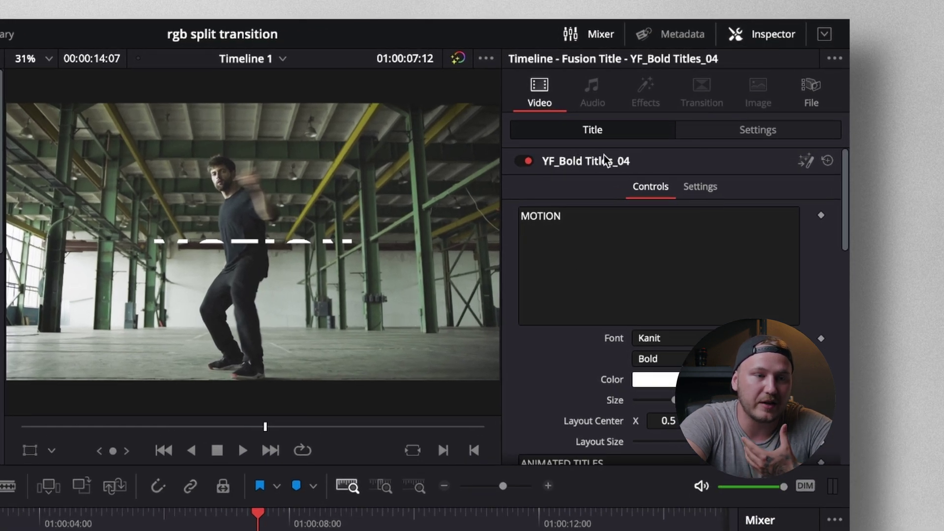
scroll(599, 232, down, 10)
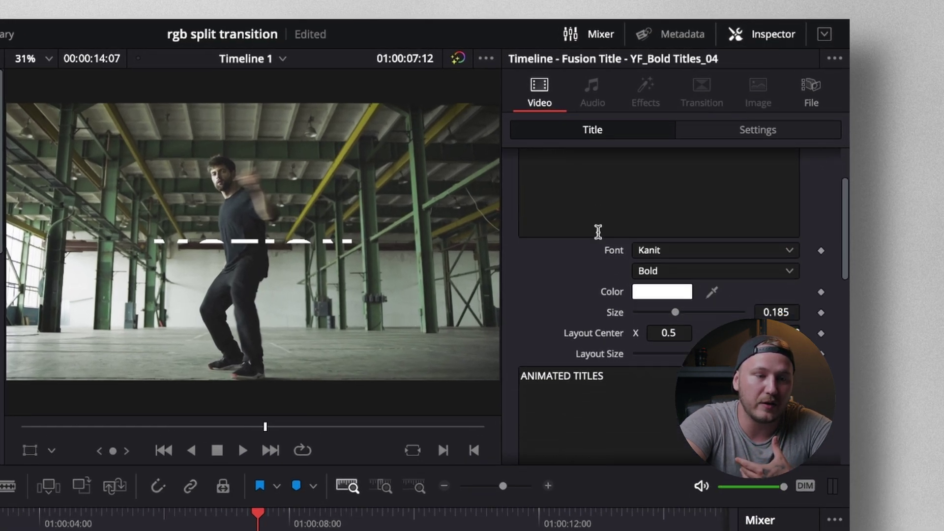
scroll(599, 232, down, 15)
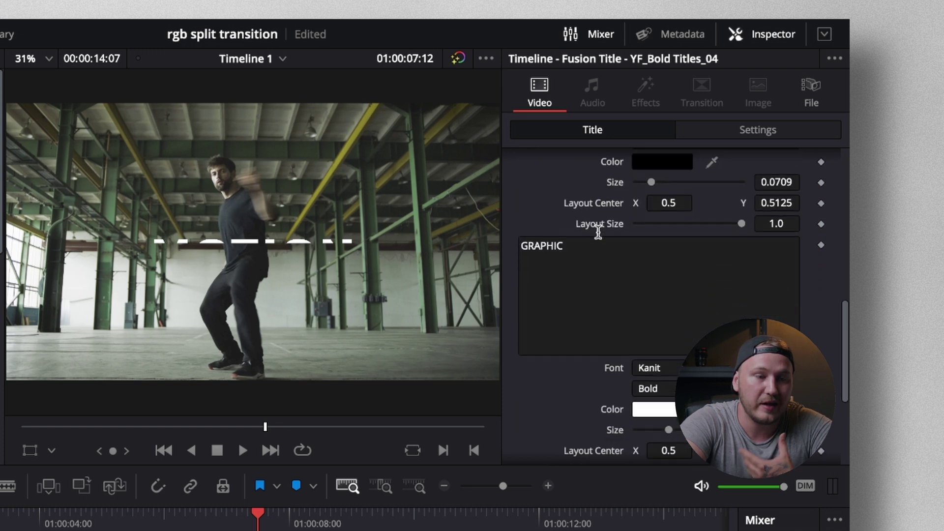
scroll(599, 232, up, 20)
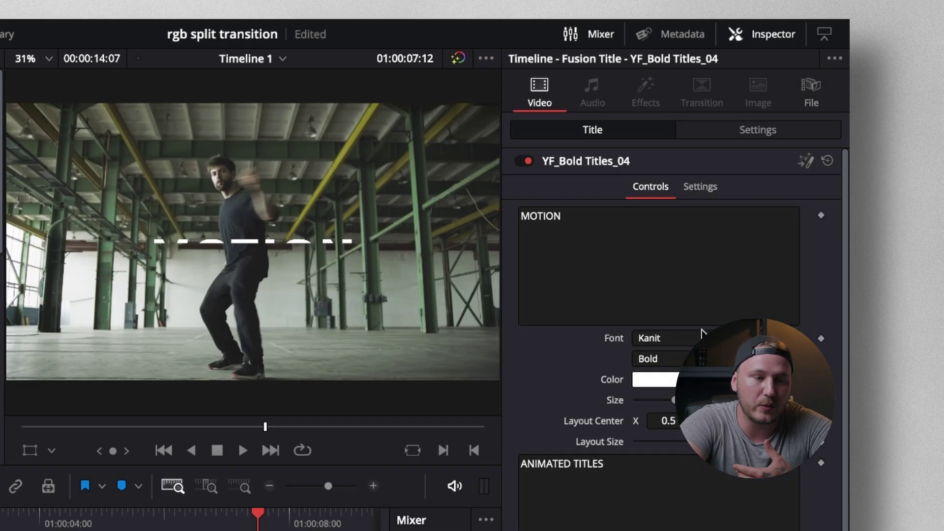
scroll(702, 333, down, 10)
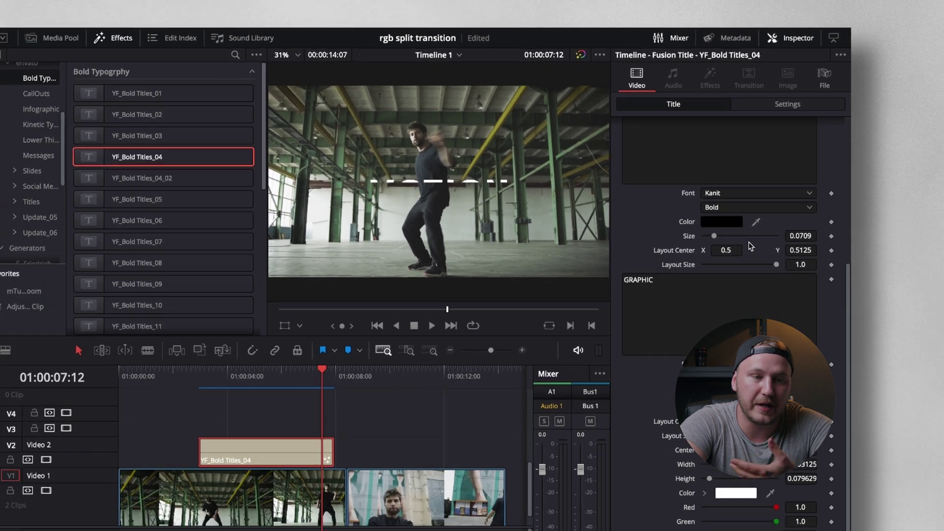
click(329, 399)
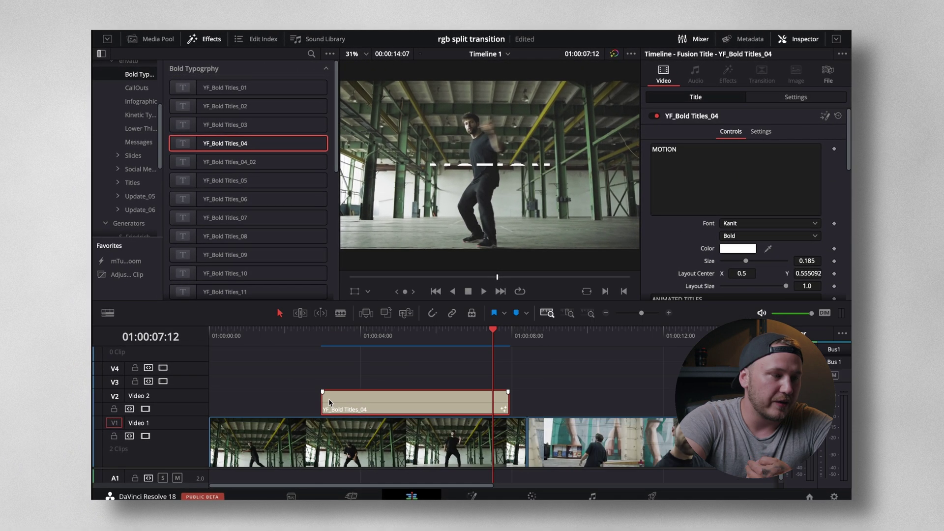
Step: Delete the YF_Bold Titles_04 clip and browse to the envato BG background generators
key(Delete)
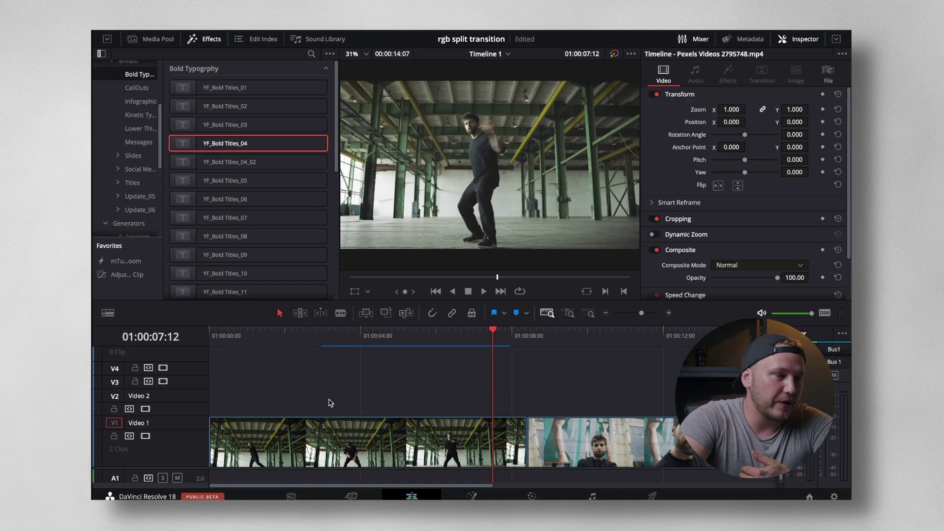
click(133, 156)
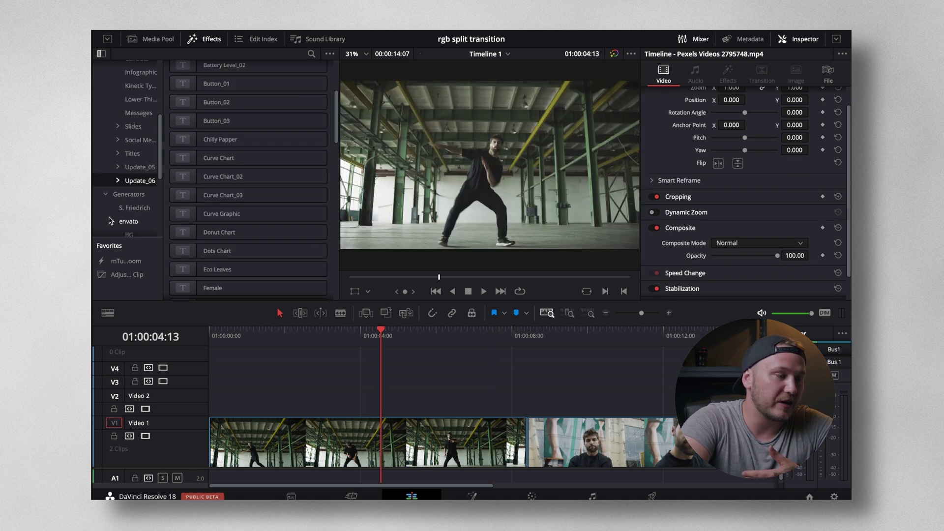
click(111, 221)
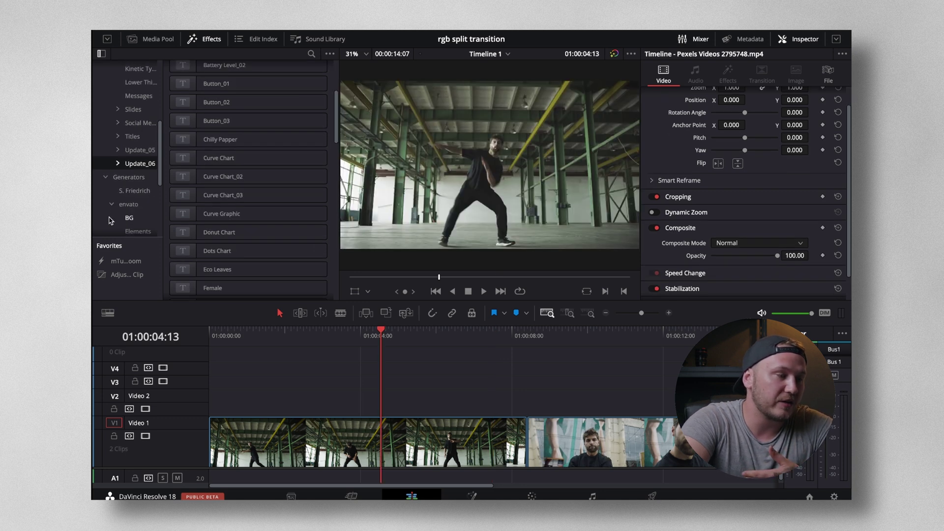
click(122, 176)
scroll(124, 180, down, 2)
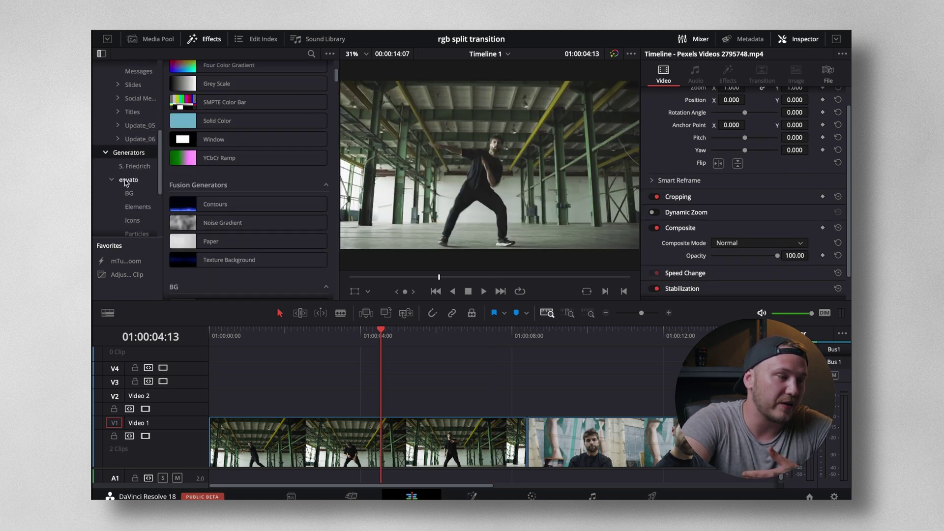
click(127, 182)
click(121, 192)
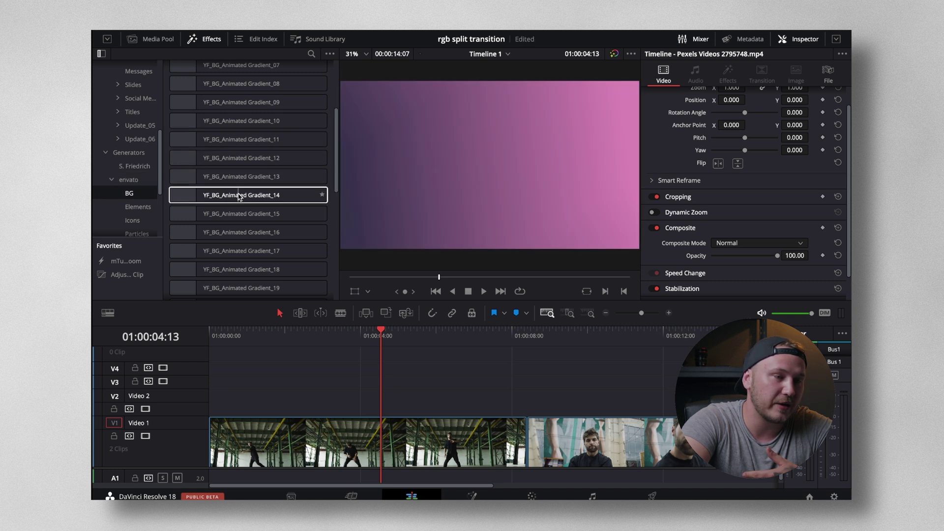
Step: Try YF_BG_Background_03 on Video 2 above the first clip, preview it, then delete it
scroll(224, 187, down, 5)
drag(227, 212, 344, 400)
click(320, 331)
key(space)
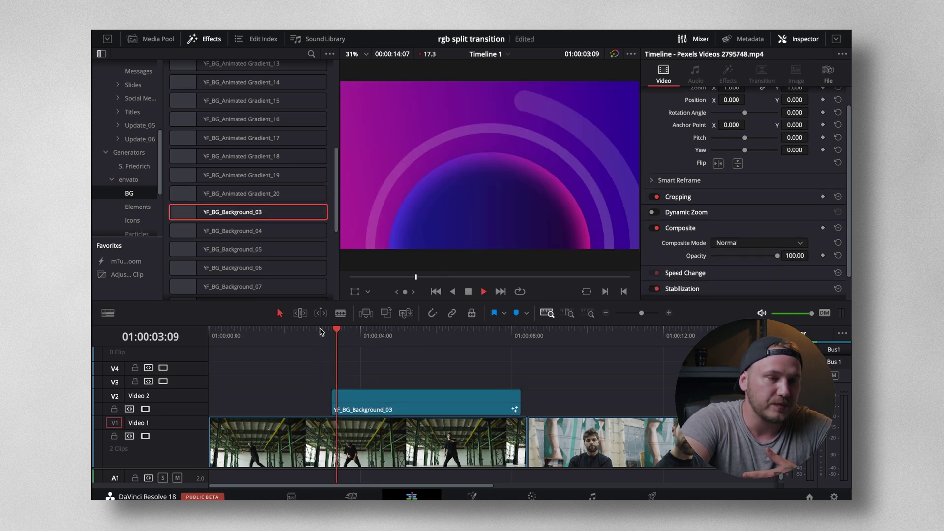
key(space)
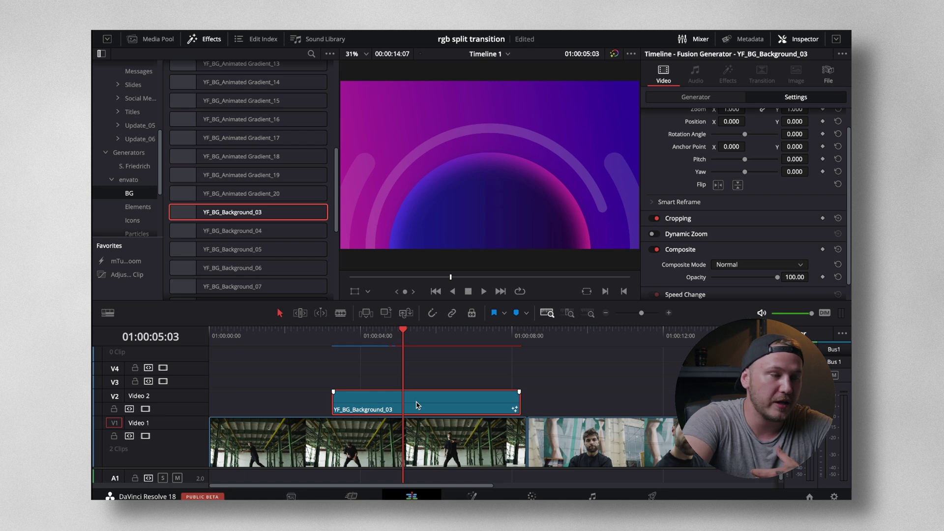
key(Delete)
Step: Add the YF_Particle 5 generator above the first clip on Video 2 and preview it
click(146, 207)
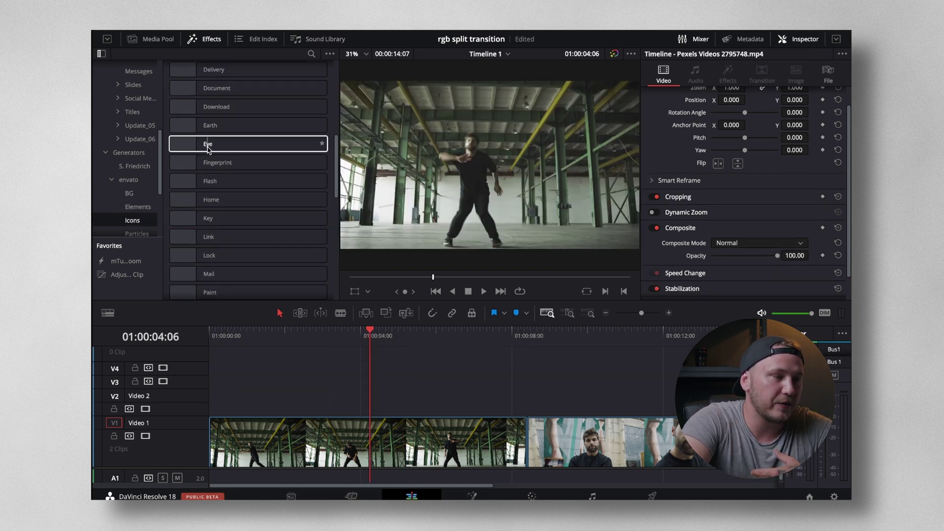
scroll(205, 148, down, 1)
click(138, 232)
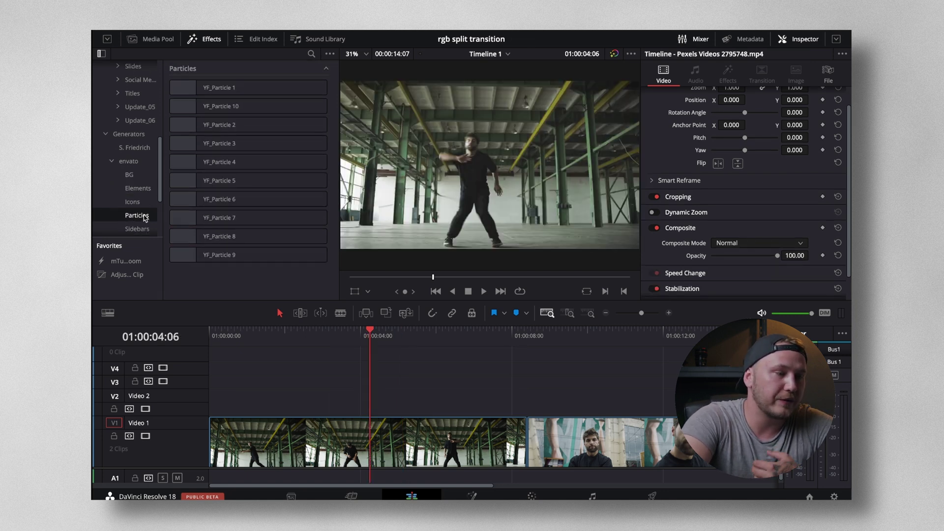
drag(221, 188, 316, 402)
click(315, 337)
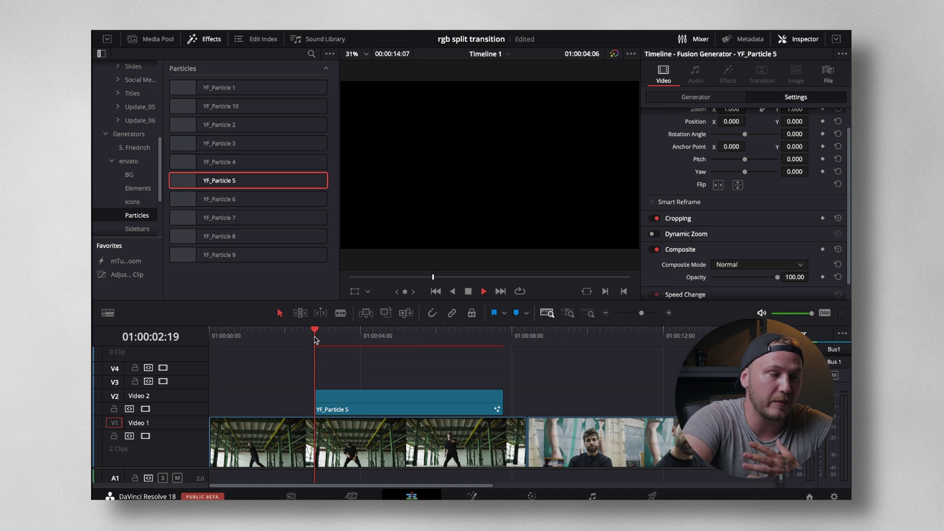
key(space)
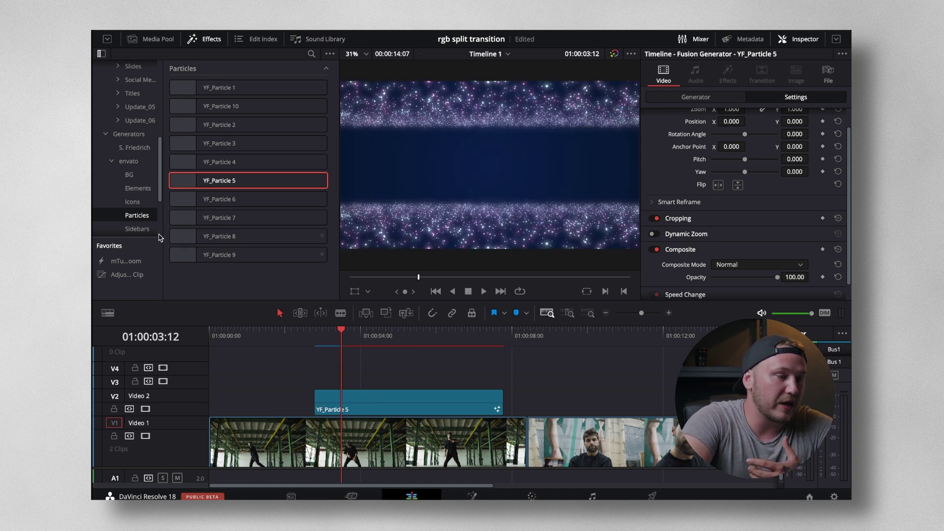
Step: Place Sidebar_07 over the second clip at 8 seconds, preview it, and select it
click(154, 231)
scroll(157, 217, down, 1)
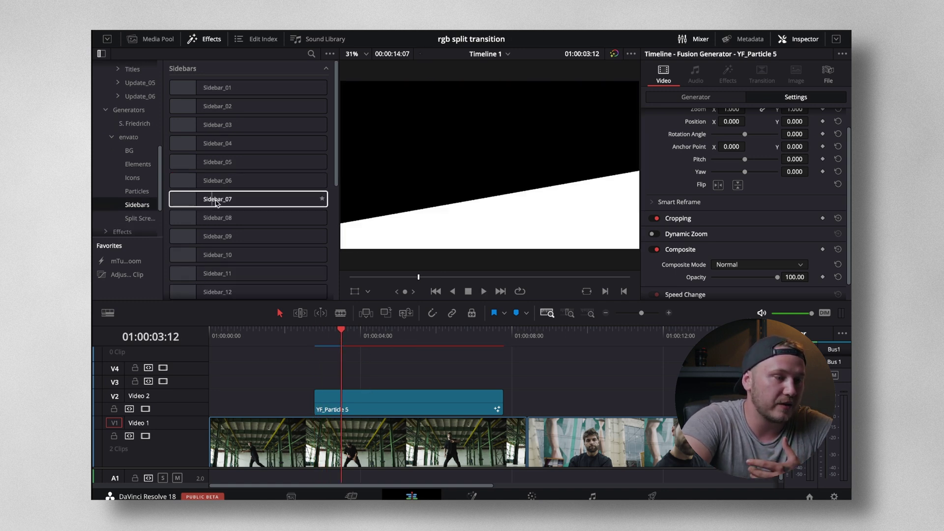
drag(224, 200, 592, 408)
click(535, 339)
click(565, 369)
key(space)
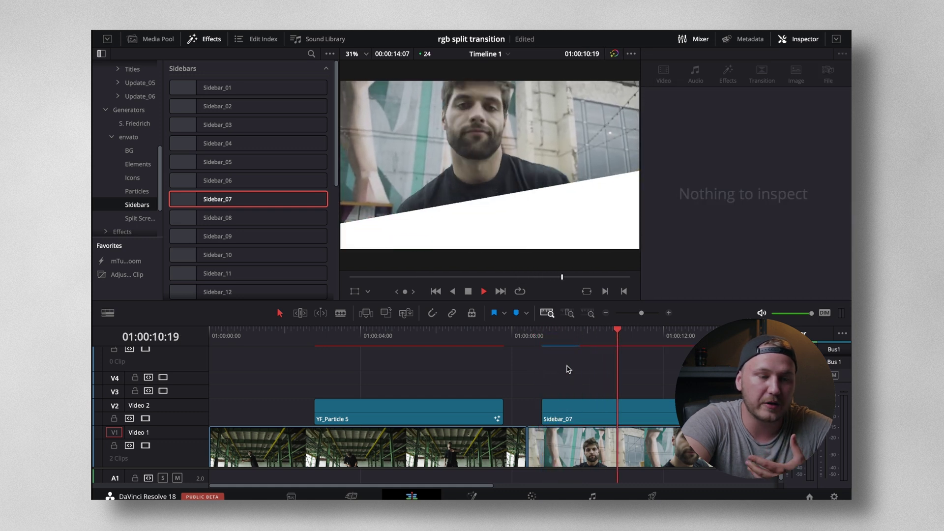
key(space)
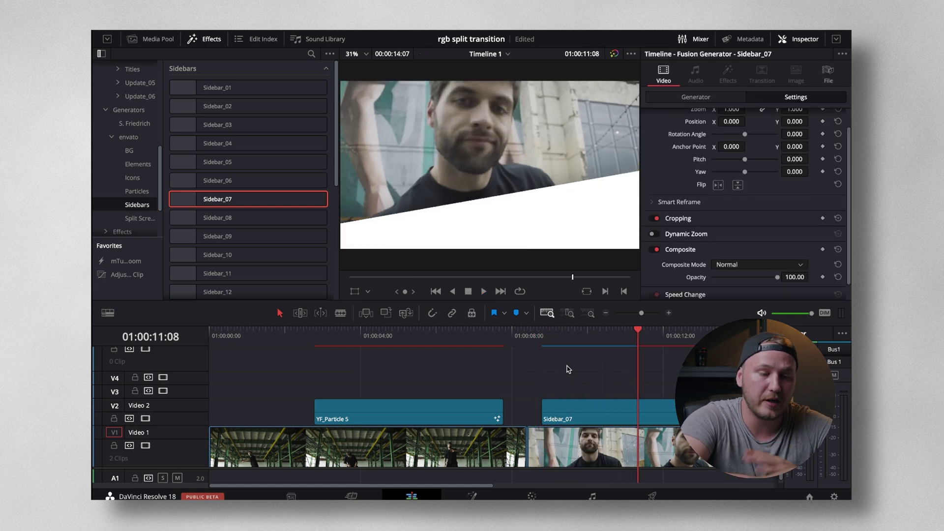
click(585, 414)
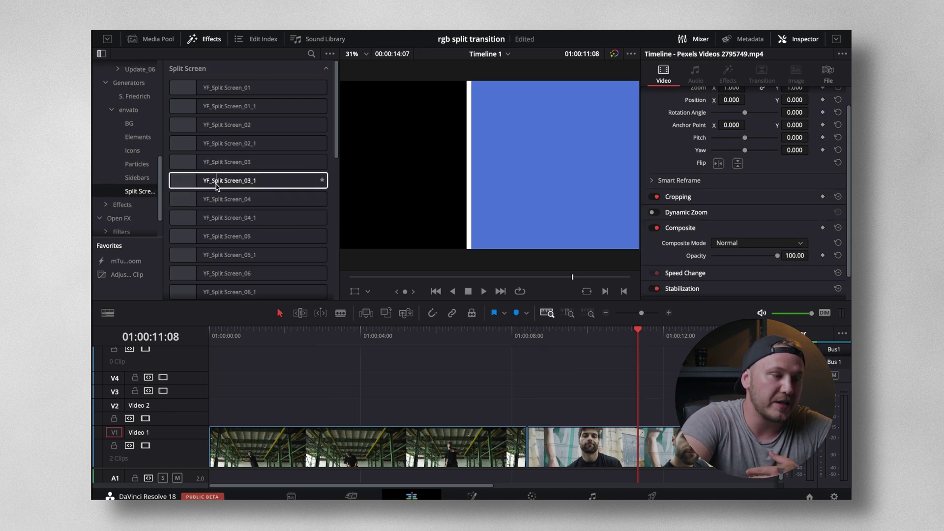
Step: Drop YF_Split Screen_07 onto Video 2, then delete it from the timeline
drag(216, 183, 320, 408)
drag(315, 335, 355, 334)
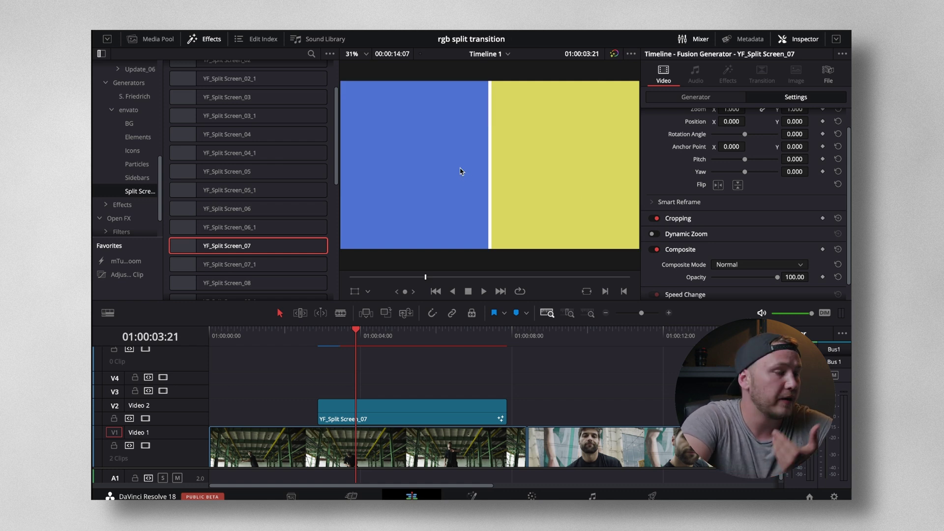
click(407, 413)
key(Delete)
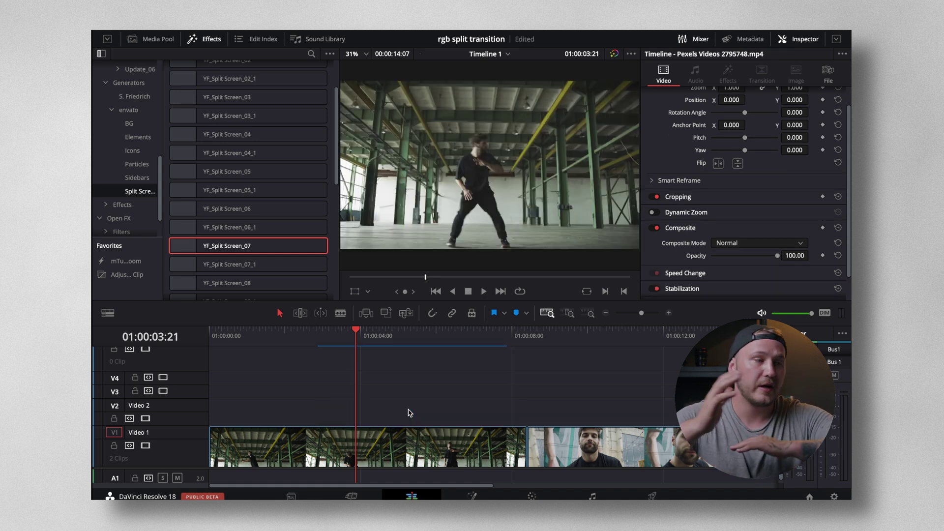
Step: Browse the Master power bin's Transitions and SFX folders, then open Overlays > 8mm & 35mm clips
click(153, 40)
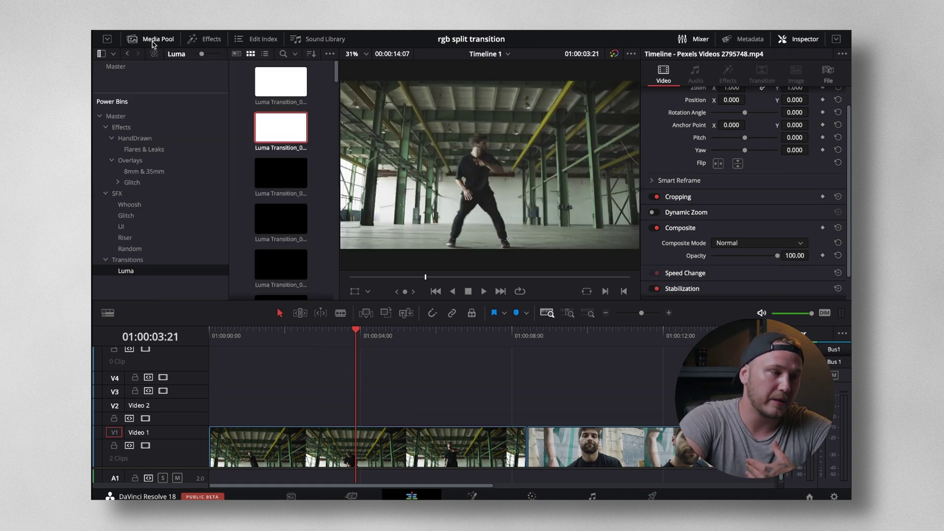
click(103, 117)
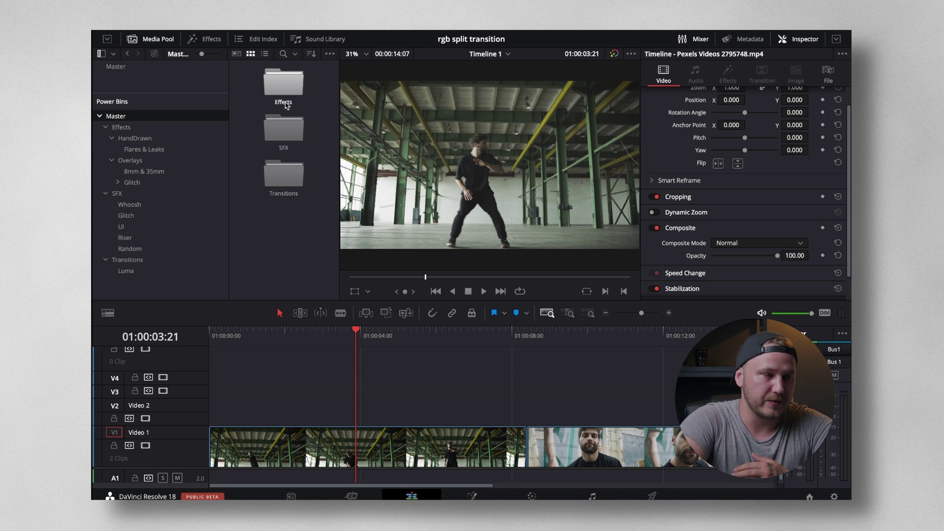
double_click(271, 186)
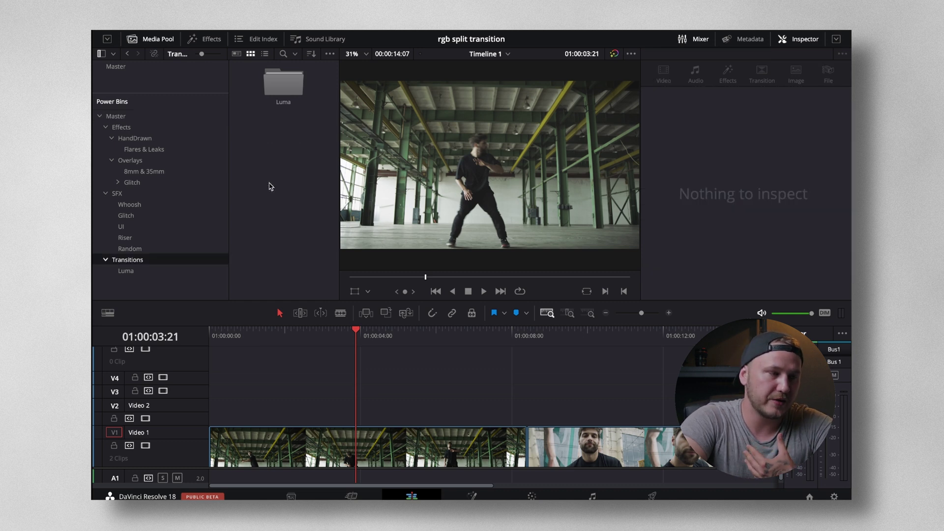
double_click(275, 95)
scroll(275, 97, down, 10)
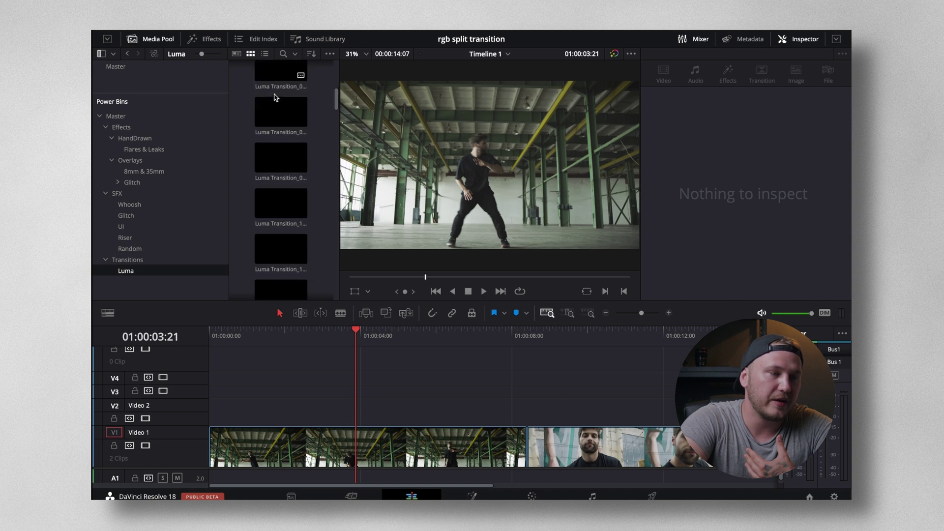
scroll(276, 97, down, 10)
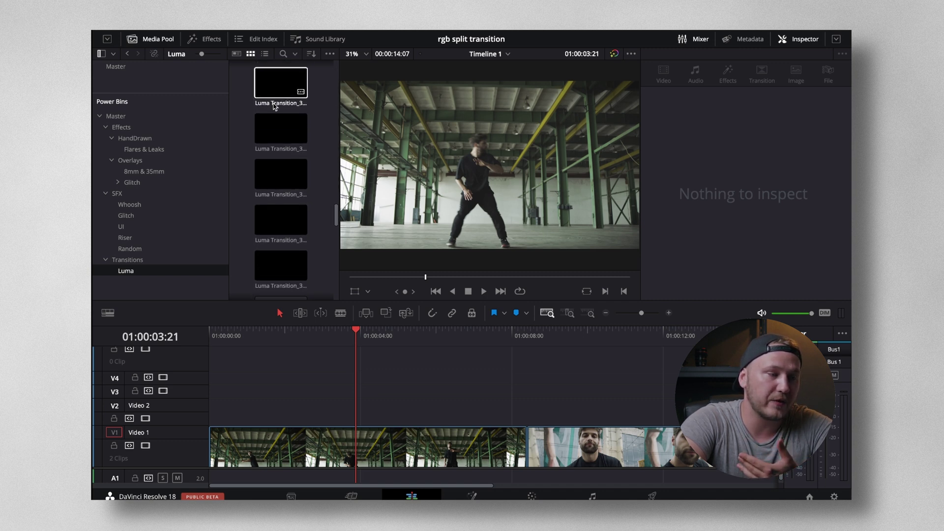
click(118, 194)
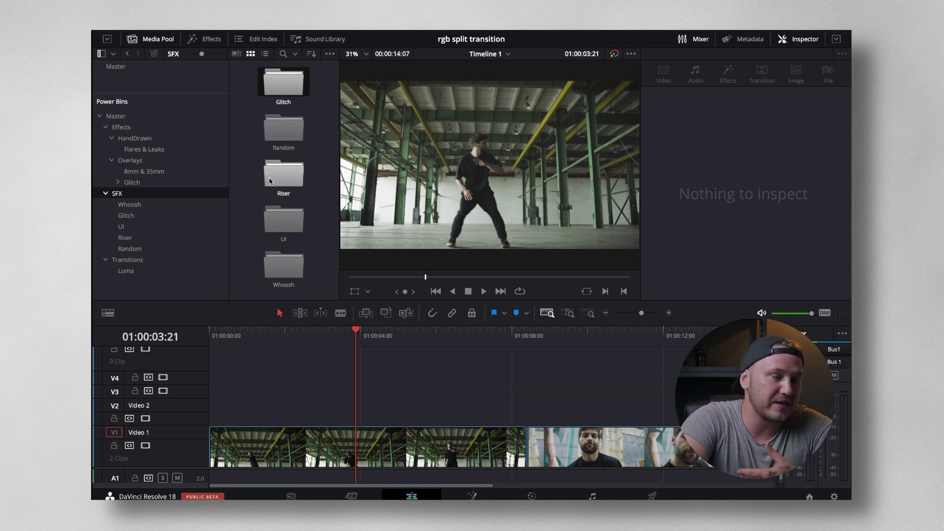
double_click(284, 129)
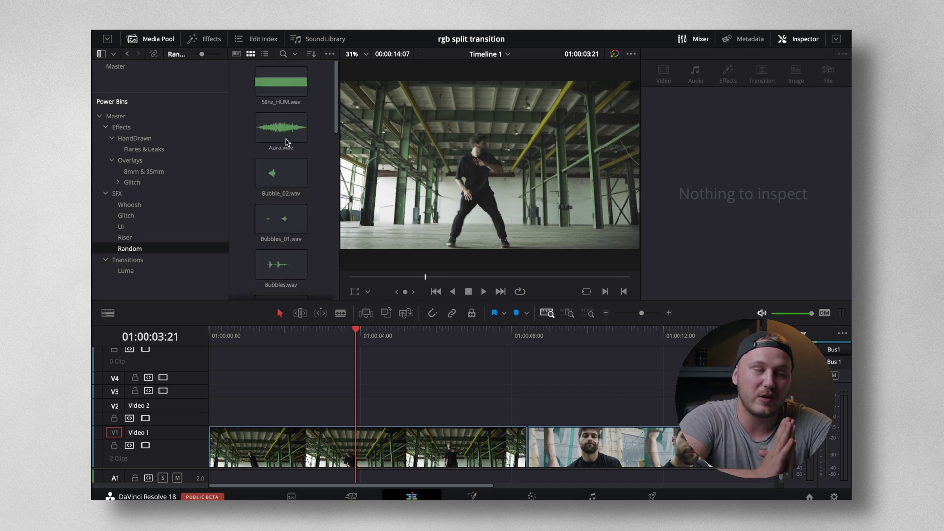
click(132, 162)
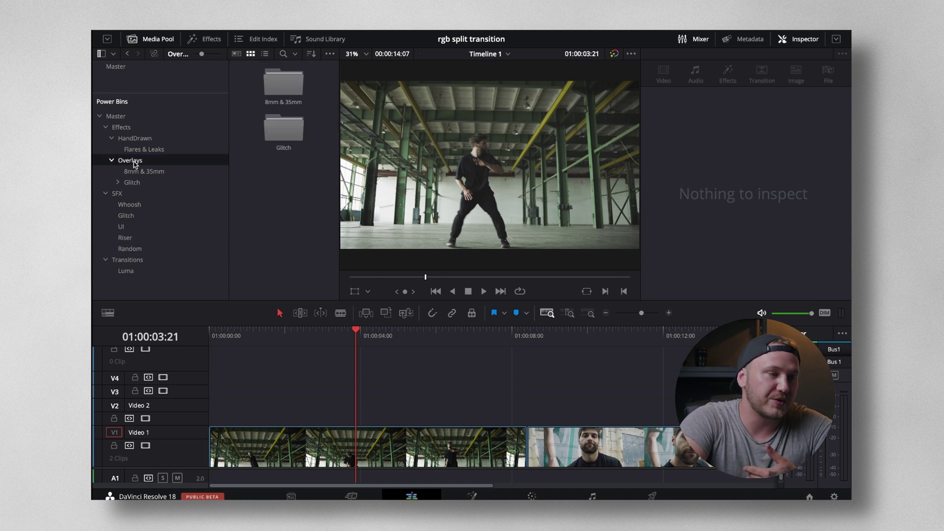
double_click(286, 88)
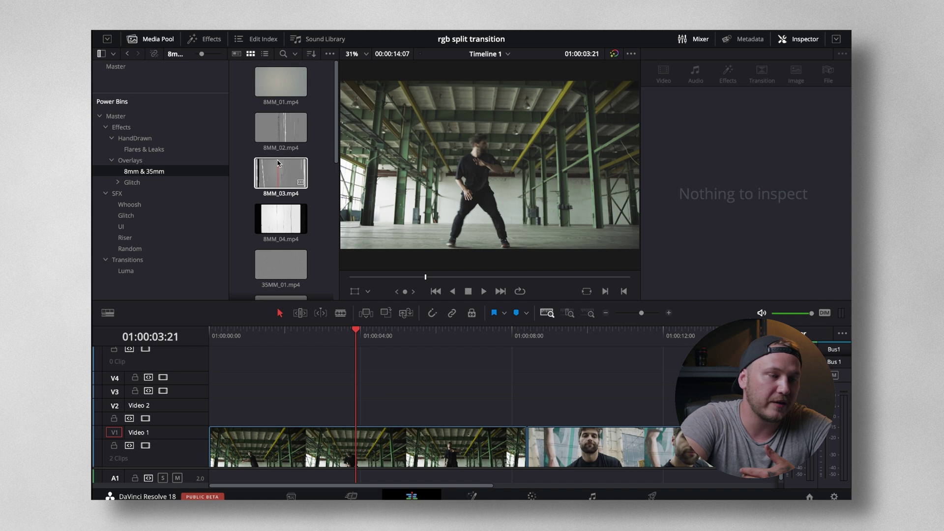
drag(278, 164, 523, 416)
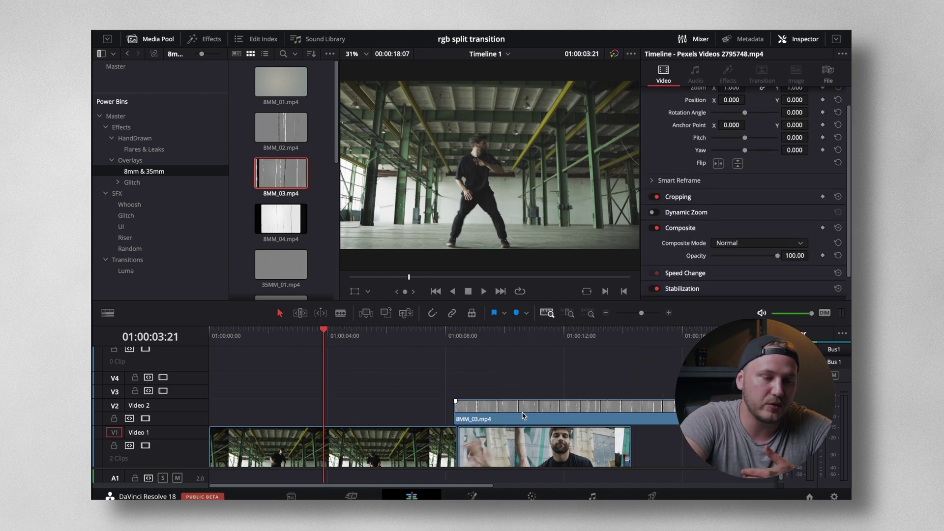
click(488, 336)
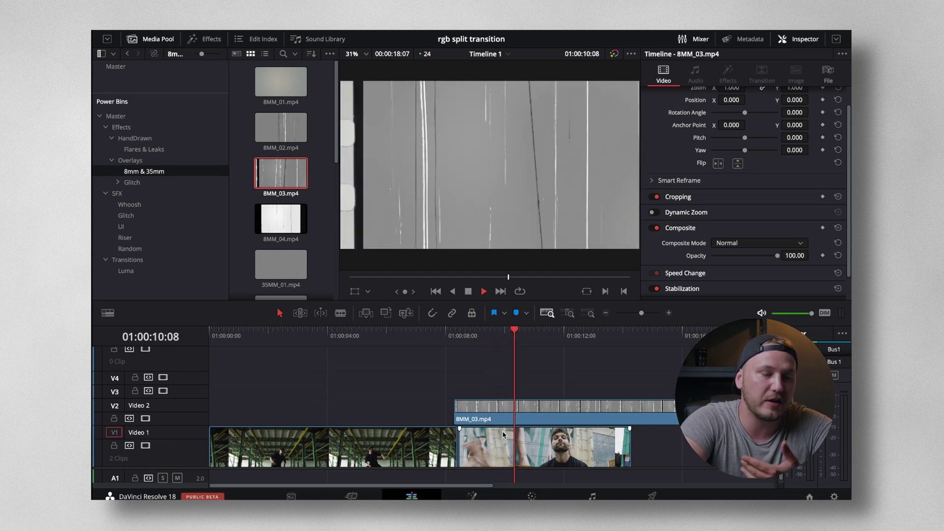
key(space)
click(581, 420)
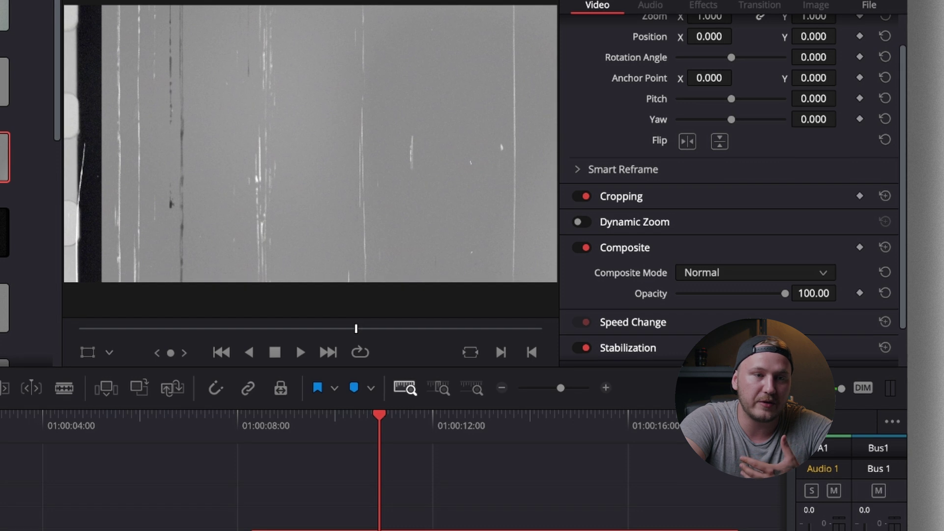
click(709, 271)
scroll(710, 270, down, 4)
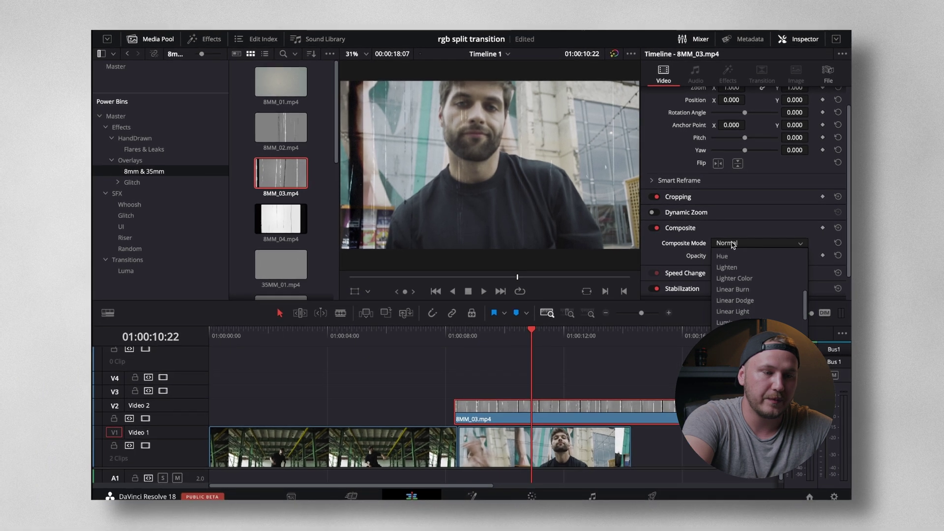
click(732, 245)
key(space)
key(space)
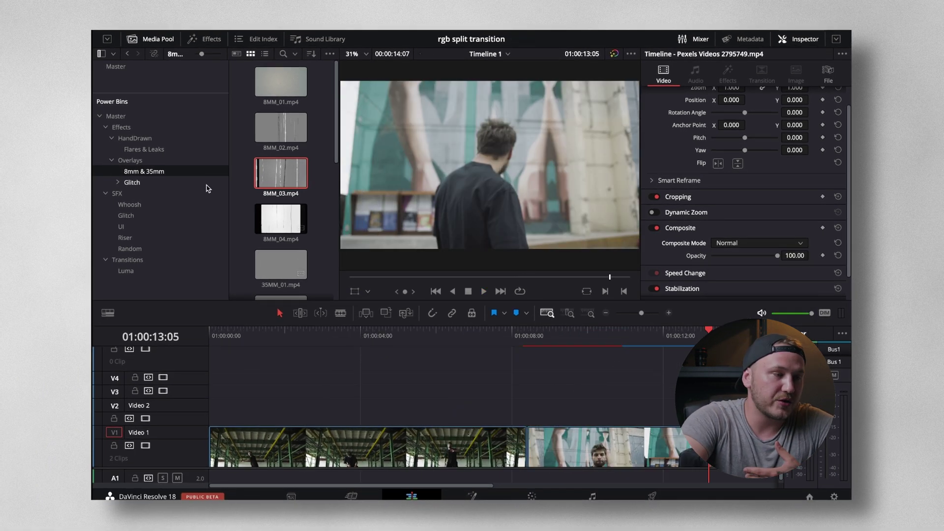
Step: Lay Glitch_07.mp4 on Video 2 with Screen composite mode, preview it, then delete it
click(148, 184)
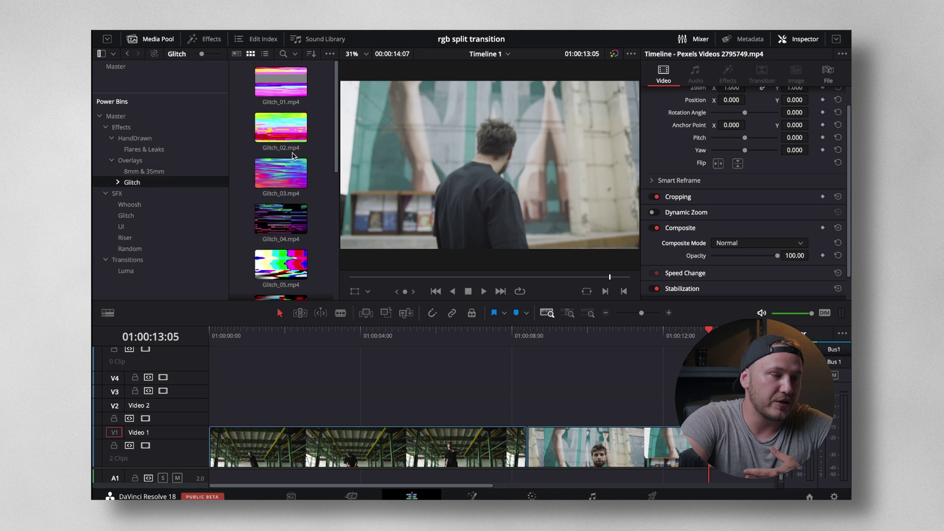
scroll(272, 204, down, 3)
drag(281, 250, 353, 416)
click(422, 333)
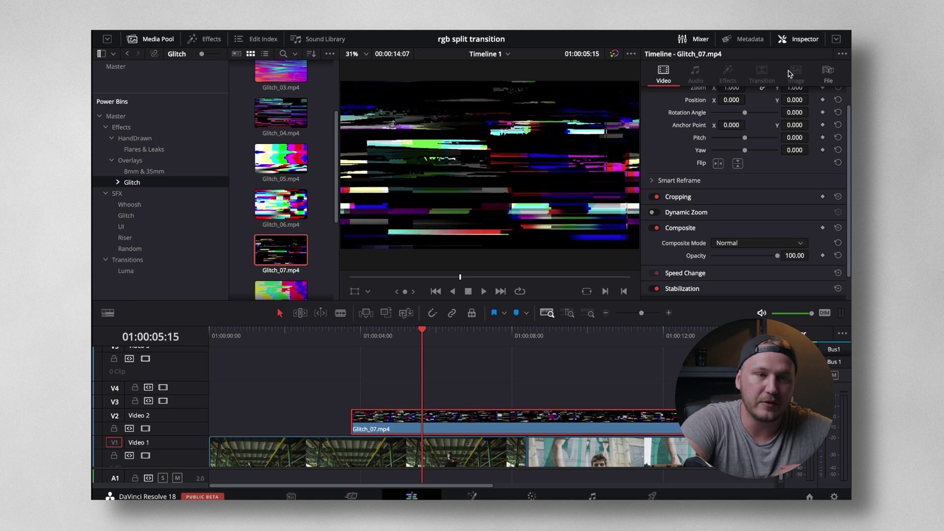
click(742, 245)
scroll(741, 246, down, 3)
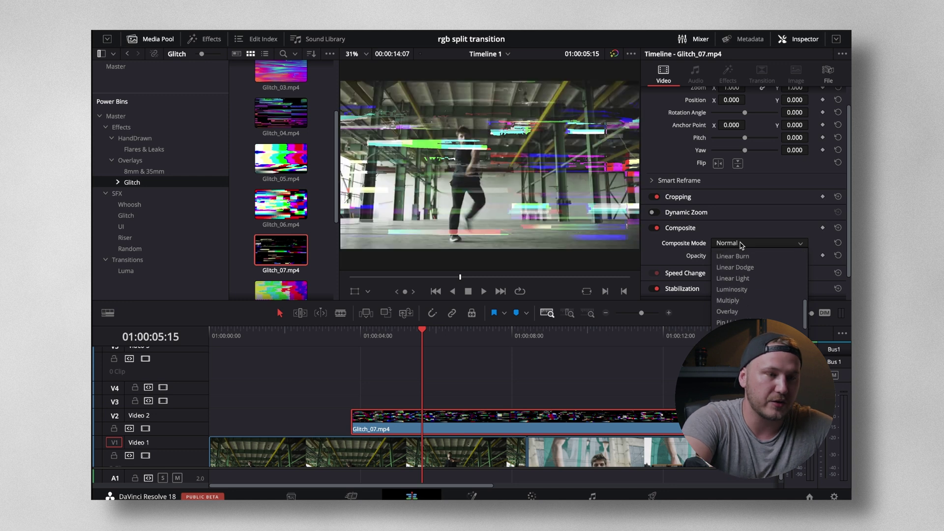
click(741, 245)
key(space)
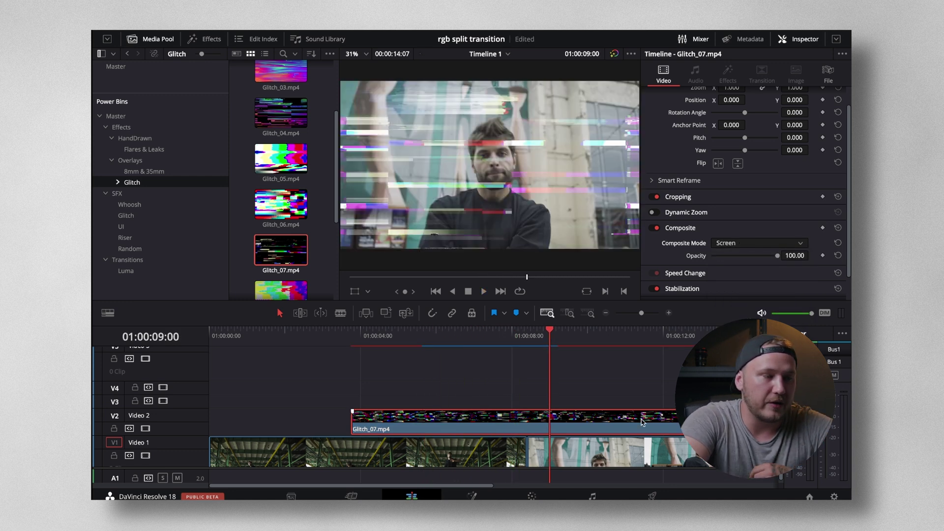
key(Delete)
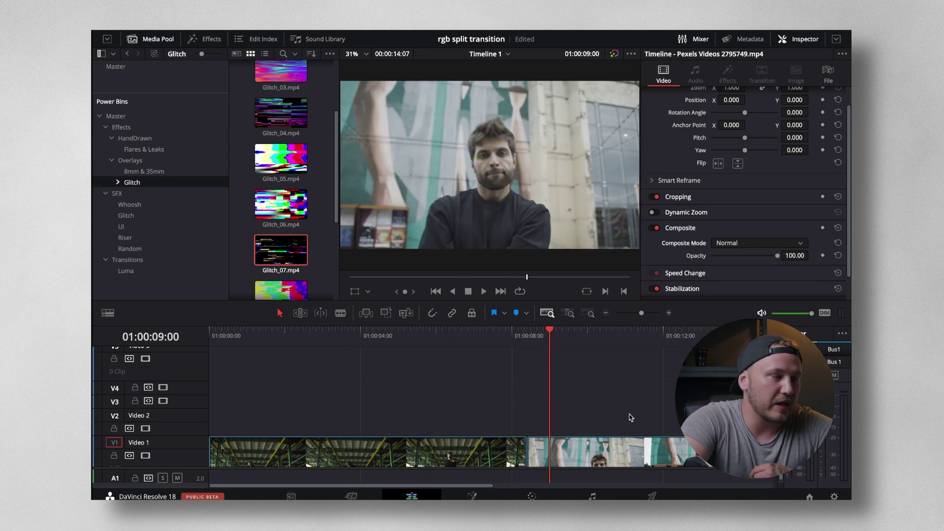
Step: Place Bokeh_02.mp4 from Flares & Leaks on Video 2 across both clips and preview it
click(142, 151)
scroll(260, 129, up, 3)
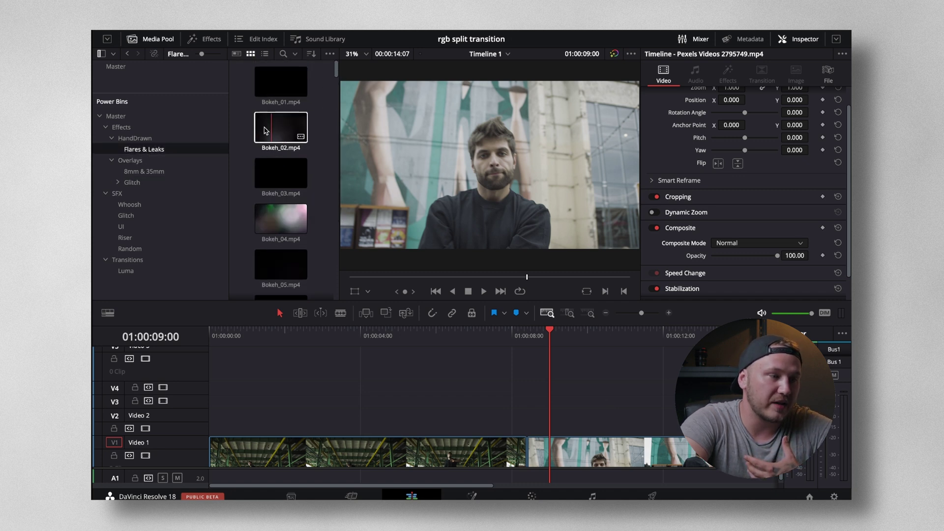
drag(260, 129, 285, 419)
click(329, 335)
key(space)
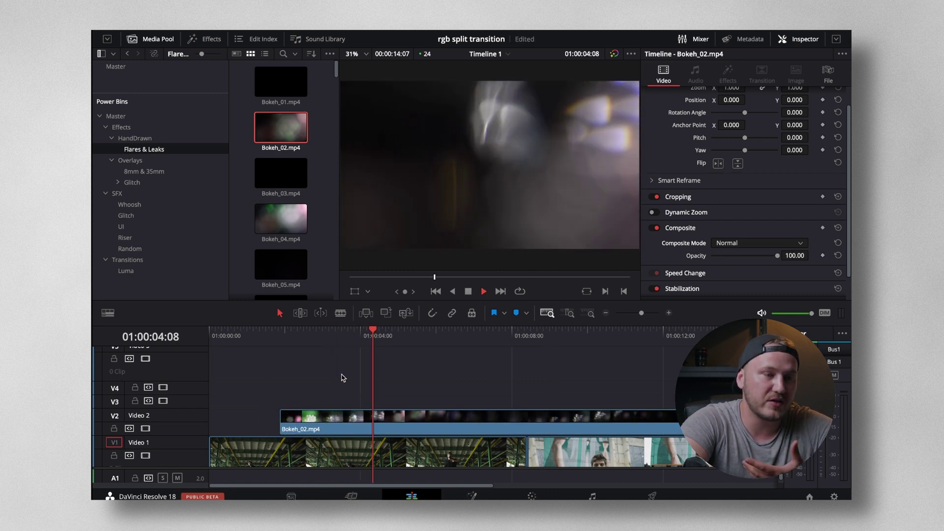
key(space)
Step: Set Bokeh_02's composite mode to Screen and play back the blended overlay
click(385, 415)
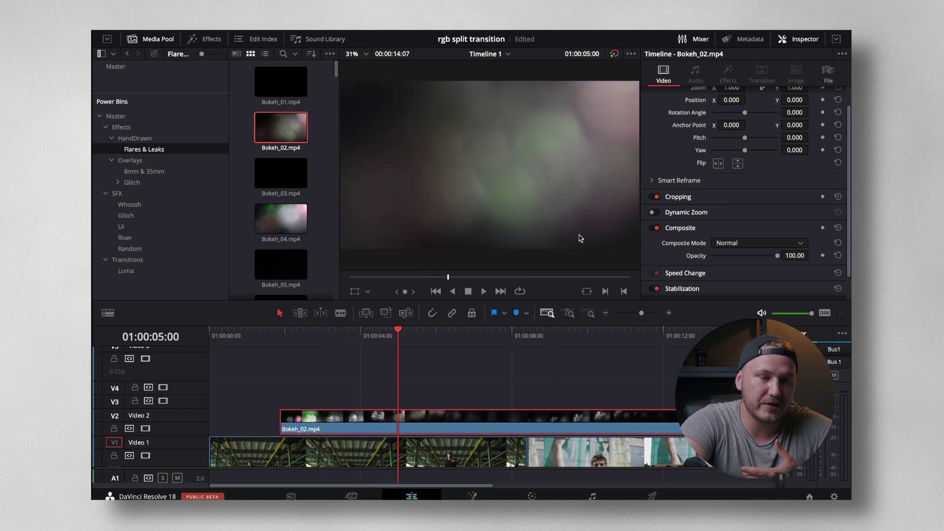
scroll(698, 192, down, 1)
click(734, 234)
text(screen)
key(Return)
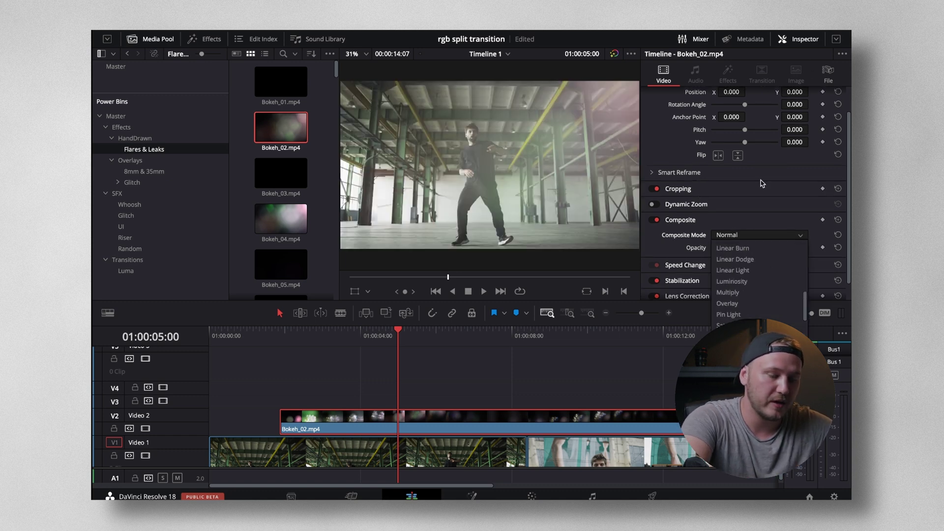
key(space)
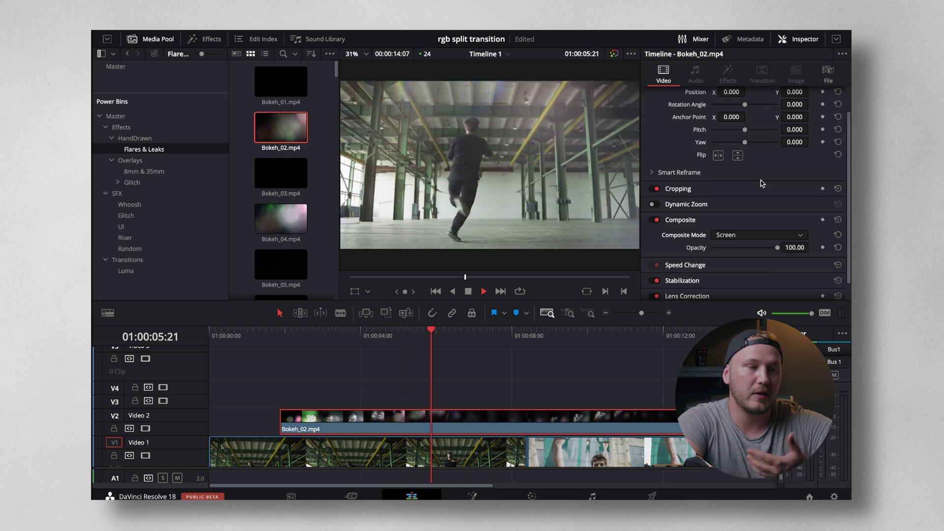